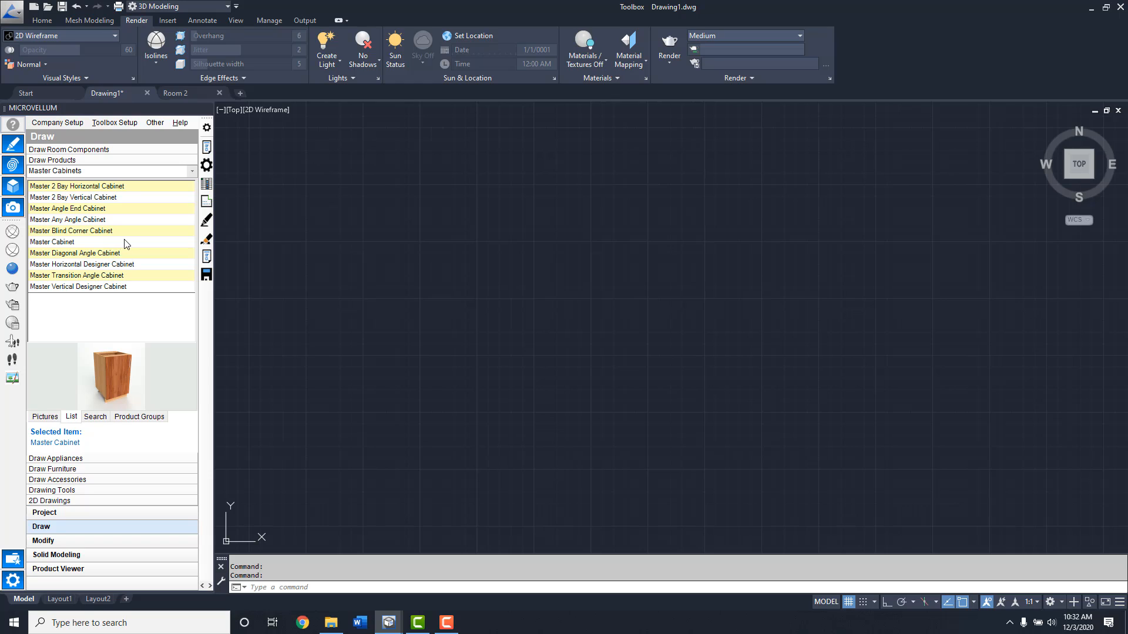
# - Preview several master cabinet products in the Draw list, ending on Master Blind Corner Cabinet
pyautogui.click(113, 255)
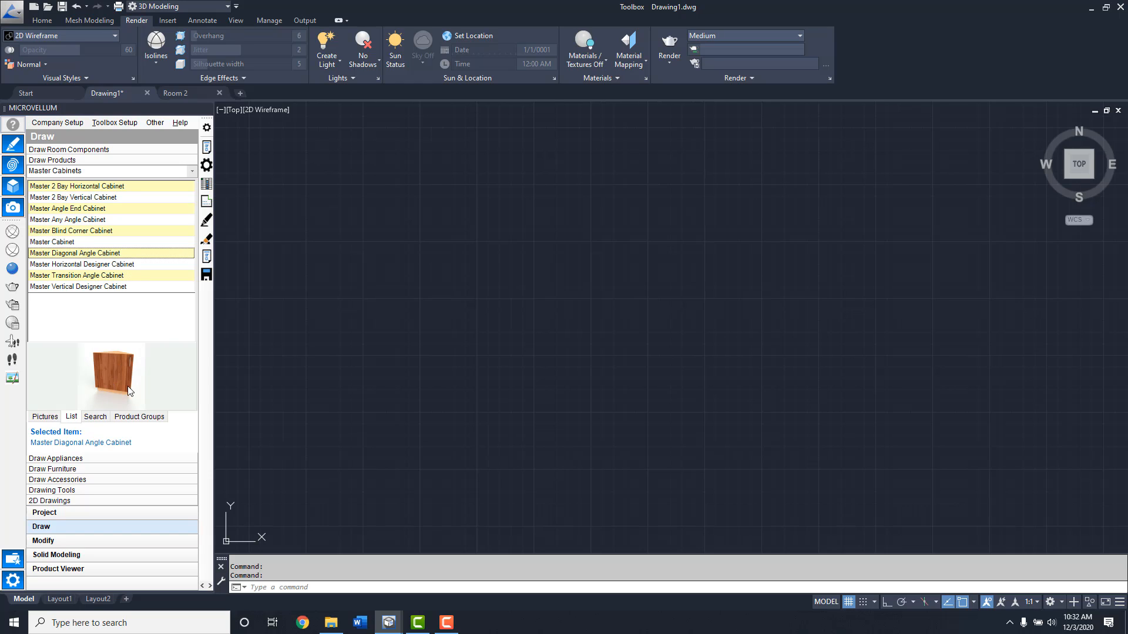
pyautogui.click(93, 286)
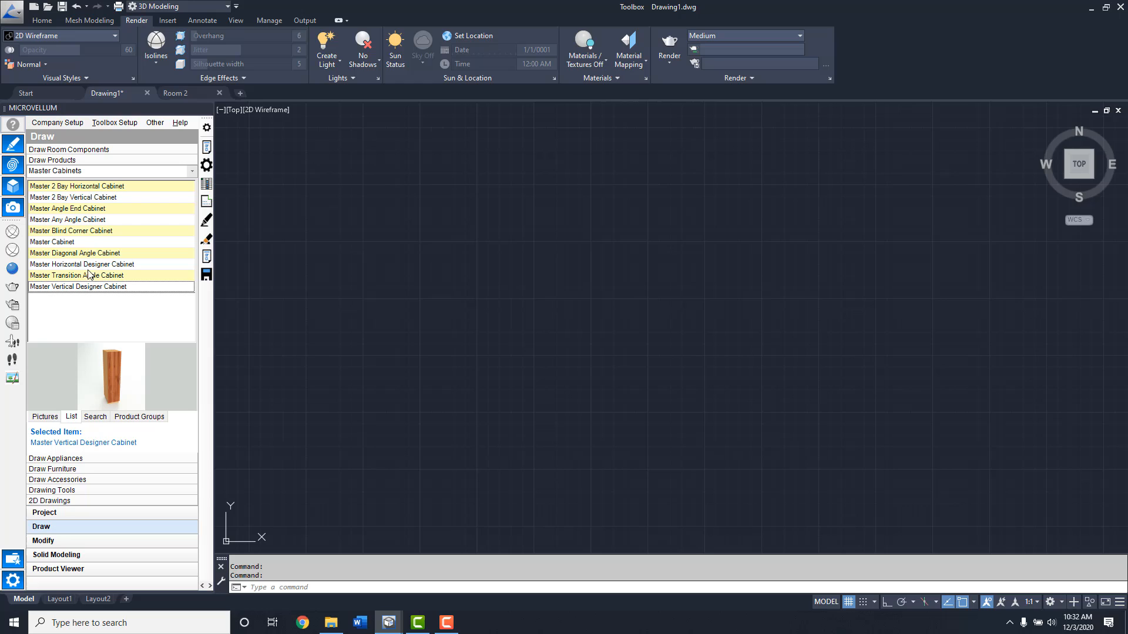
pyautogui.click(104, 243)
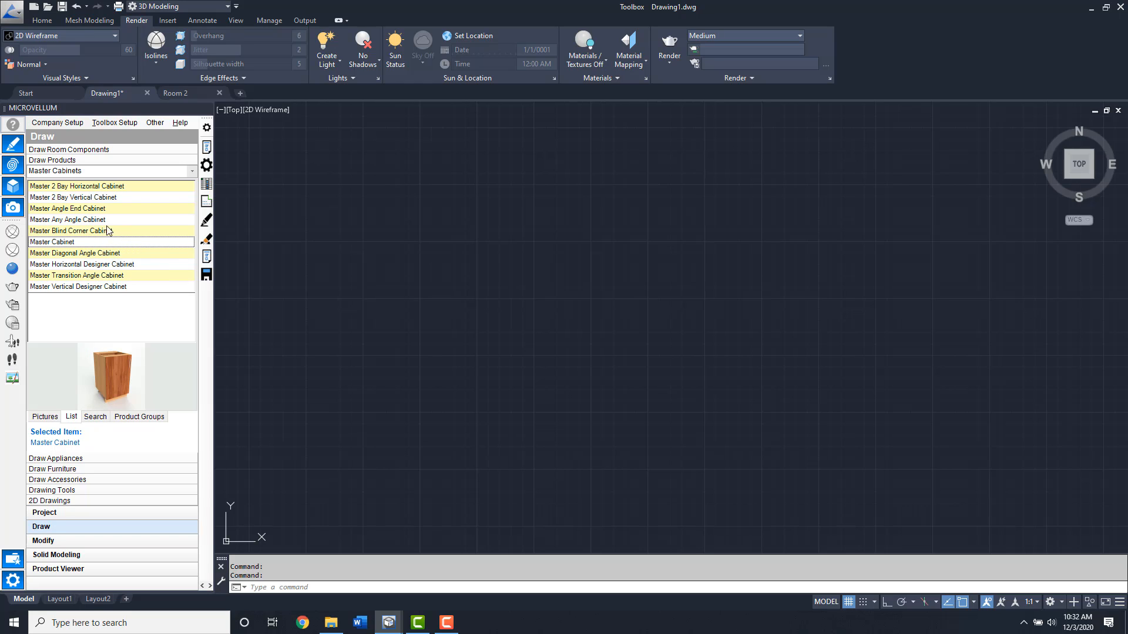
pyautogui.click(122, 233)
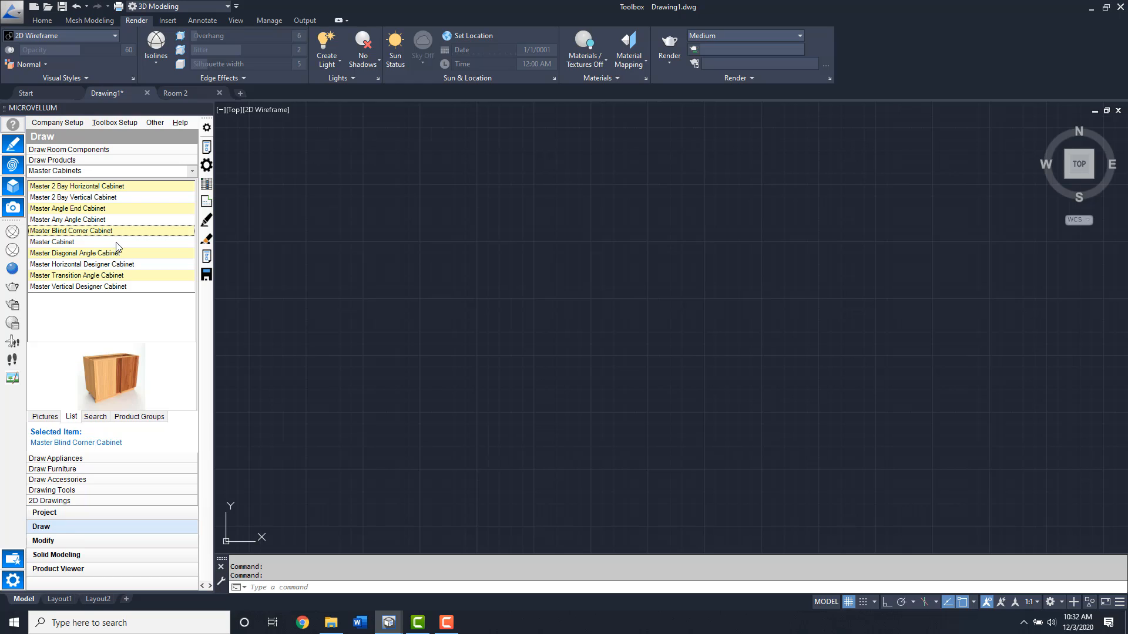
pyautogui.click(97, 242)
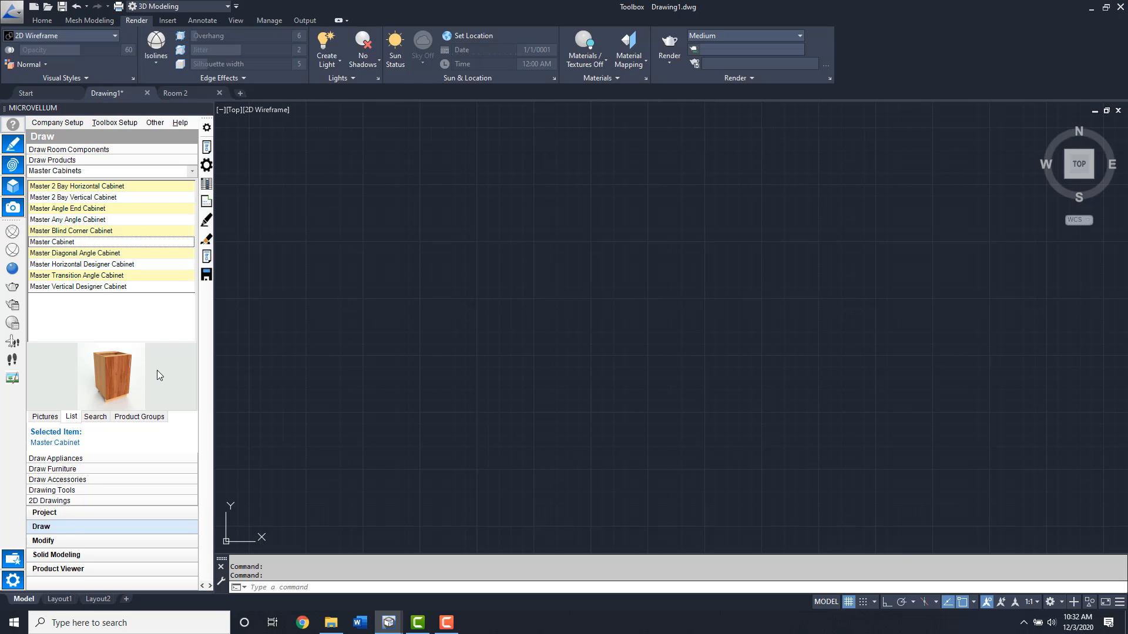
pyautogui.click(141, 221)
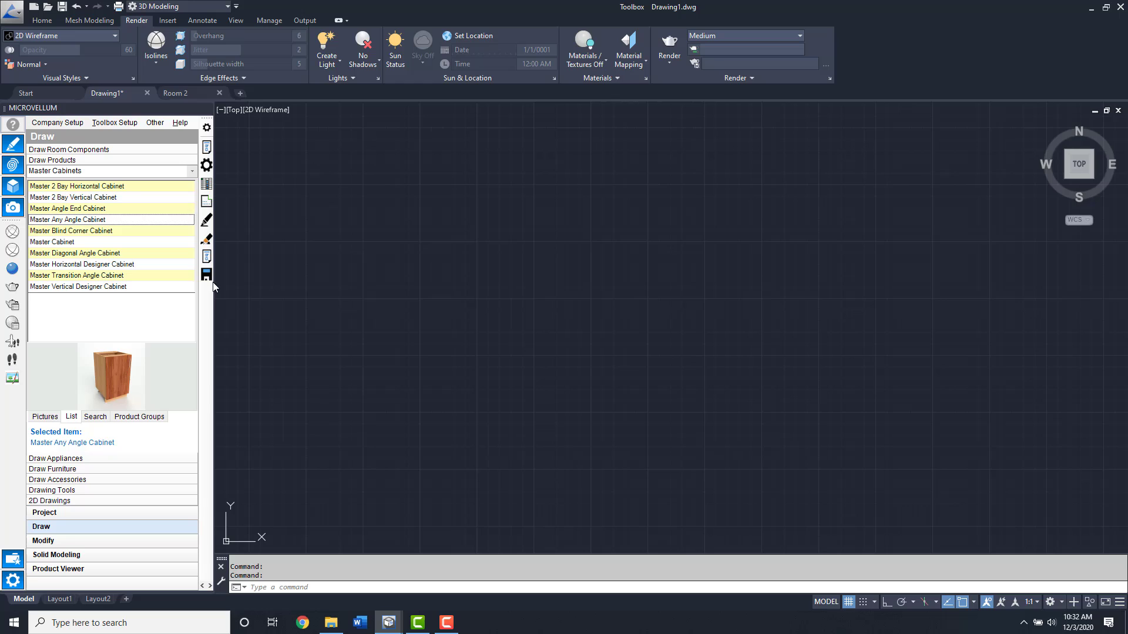
pyautogui.click(88, 232)
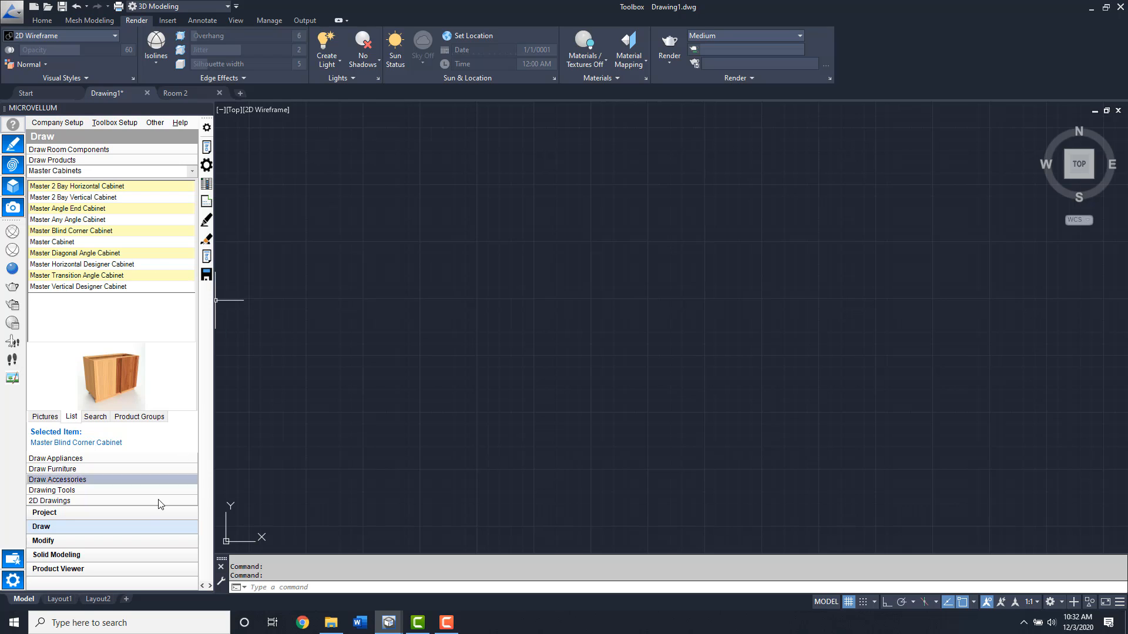
# - Add a new room named Room 1 to the Rendering Demo project
pyautogui.click(104, 520)
pyautogui.click(64, 302)
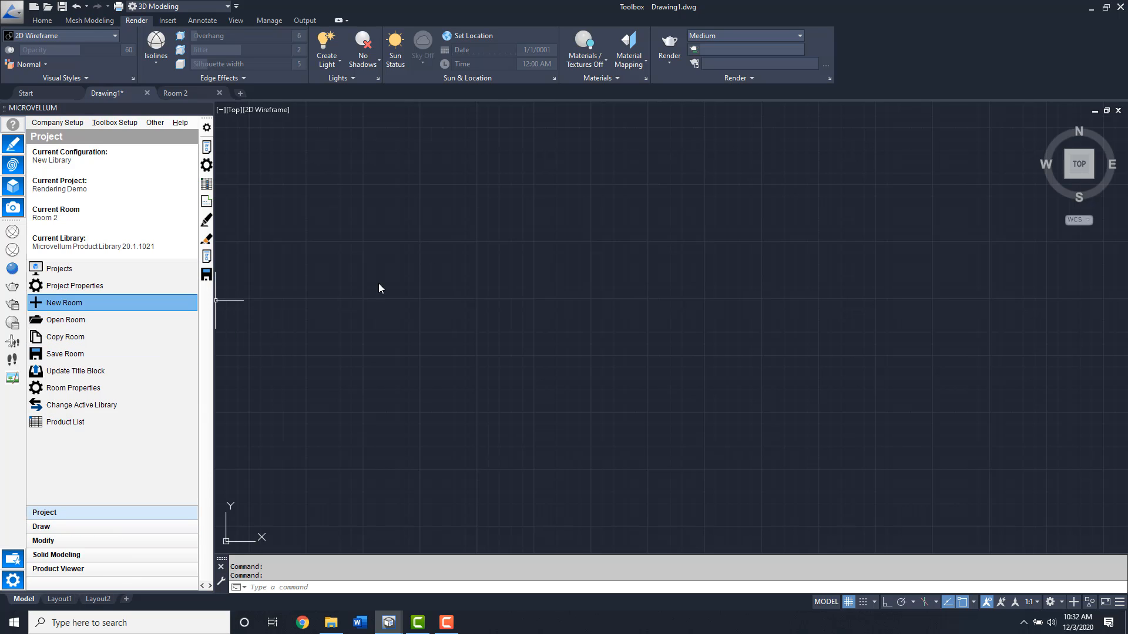
pyautogui.rightClick(410, 195)
pyautogui.click(427, 258)
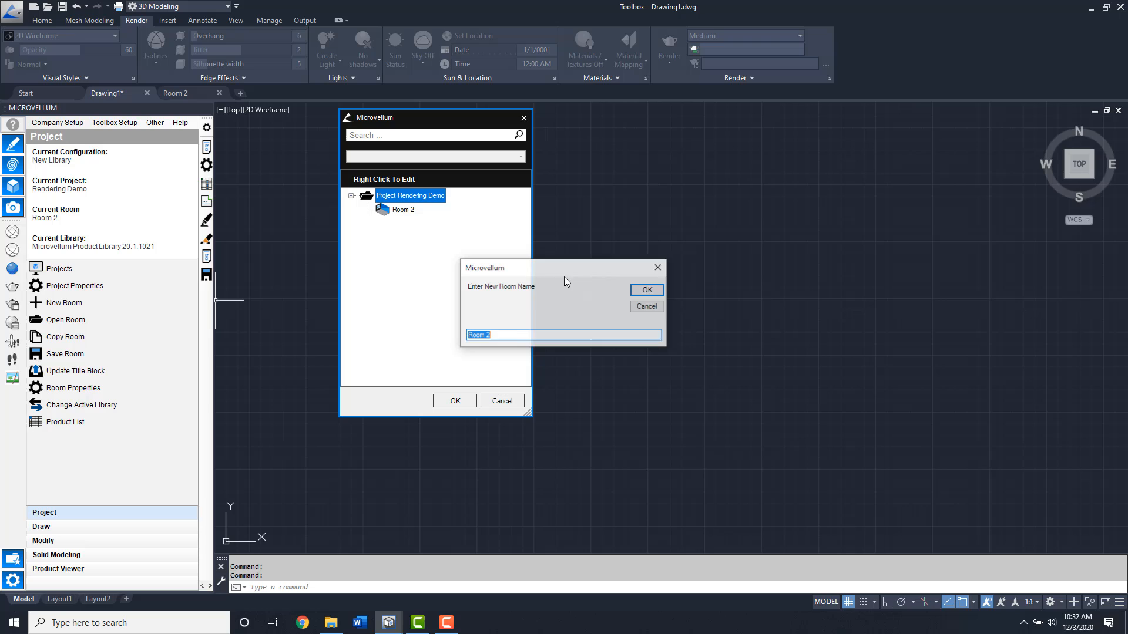
pyautogui.write('Room 1')
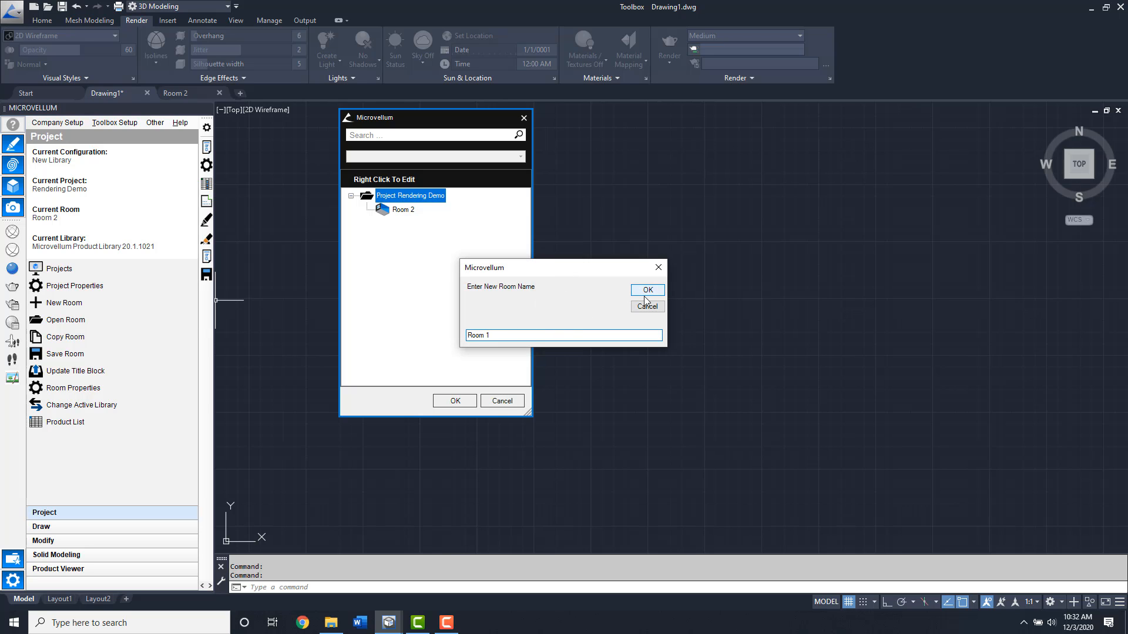
pyautogui.click(646, 290)
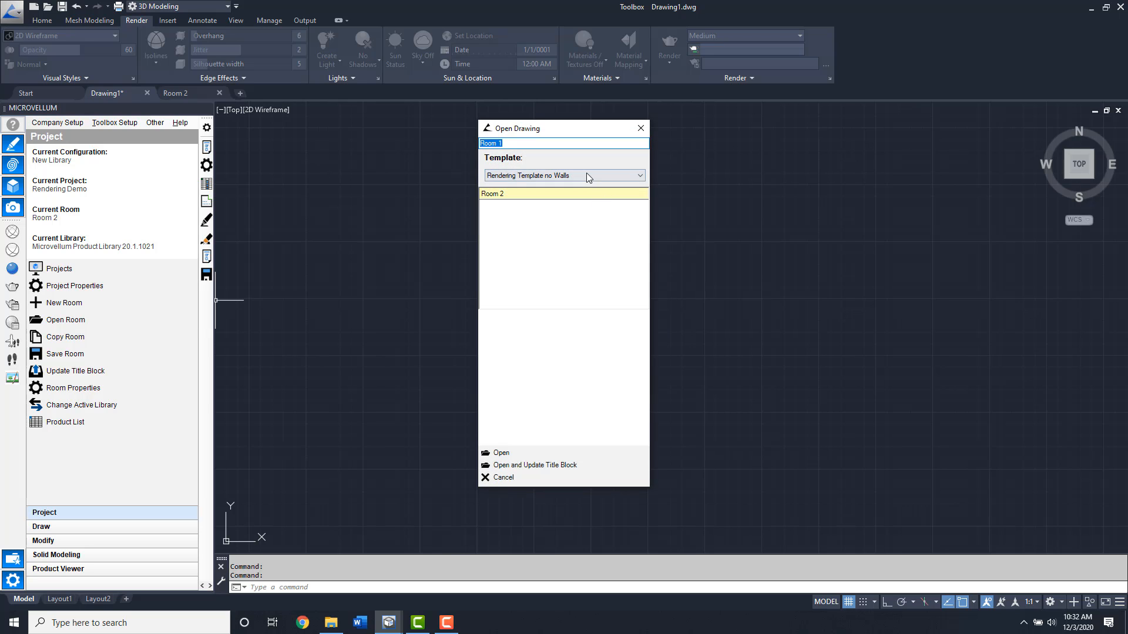
# - Open Room 1 from the Rendering Template no Walls drawing template
pyautogui.click(584, 175)
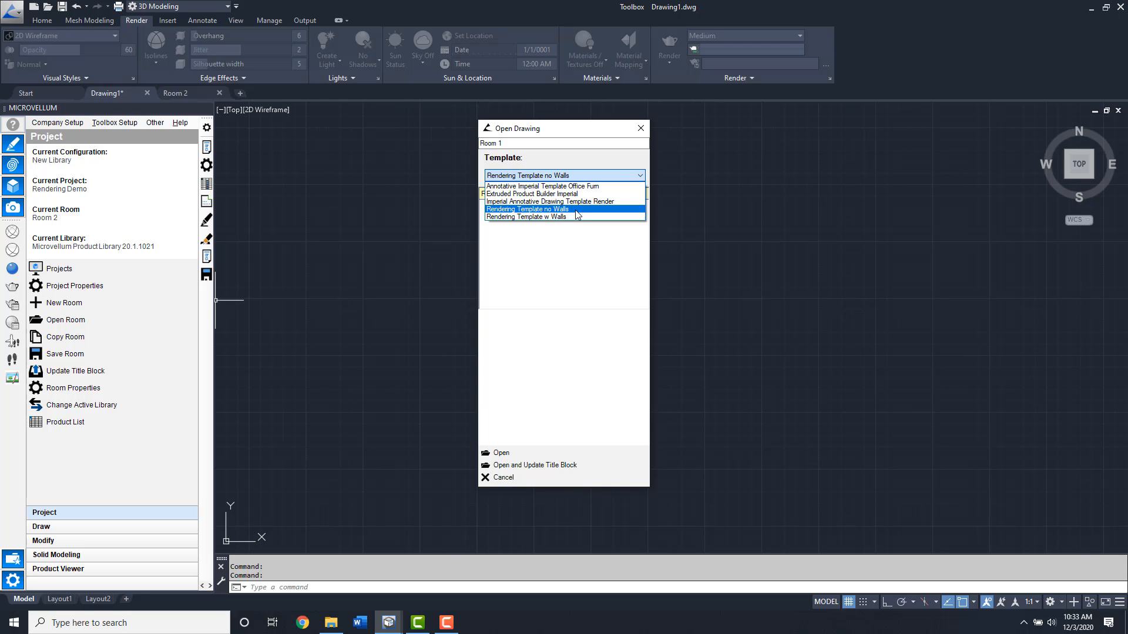
pyautogui.click(577, 212)
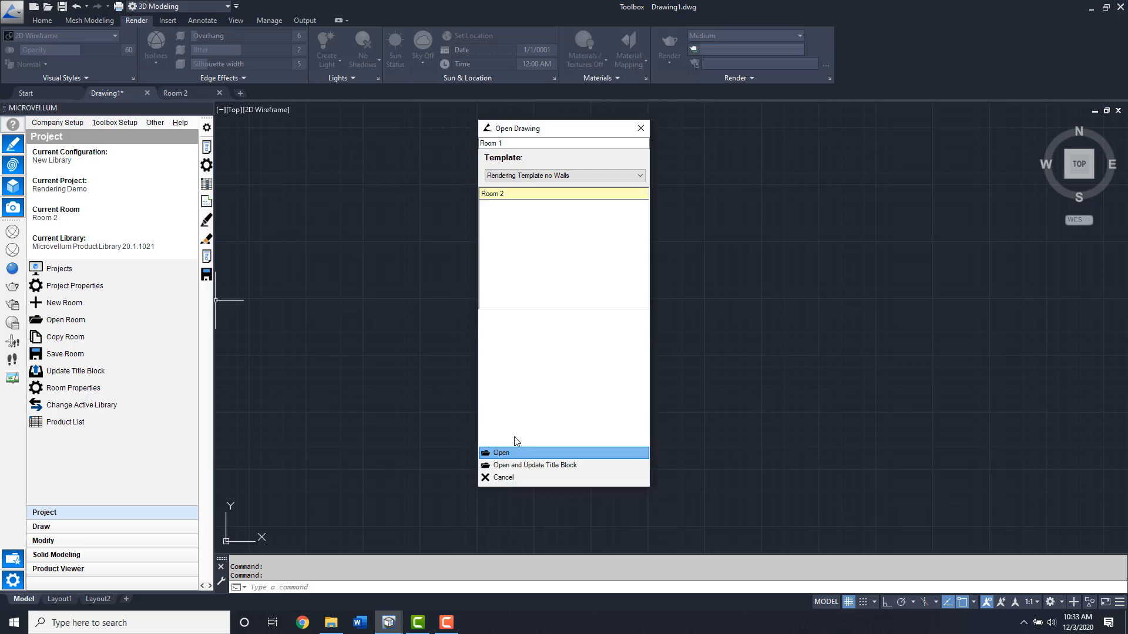
pyautogui.click(513, 453)
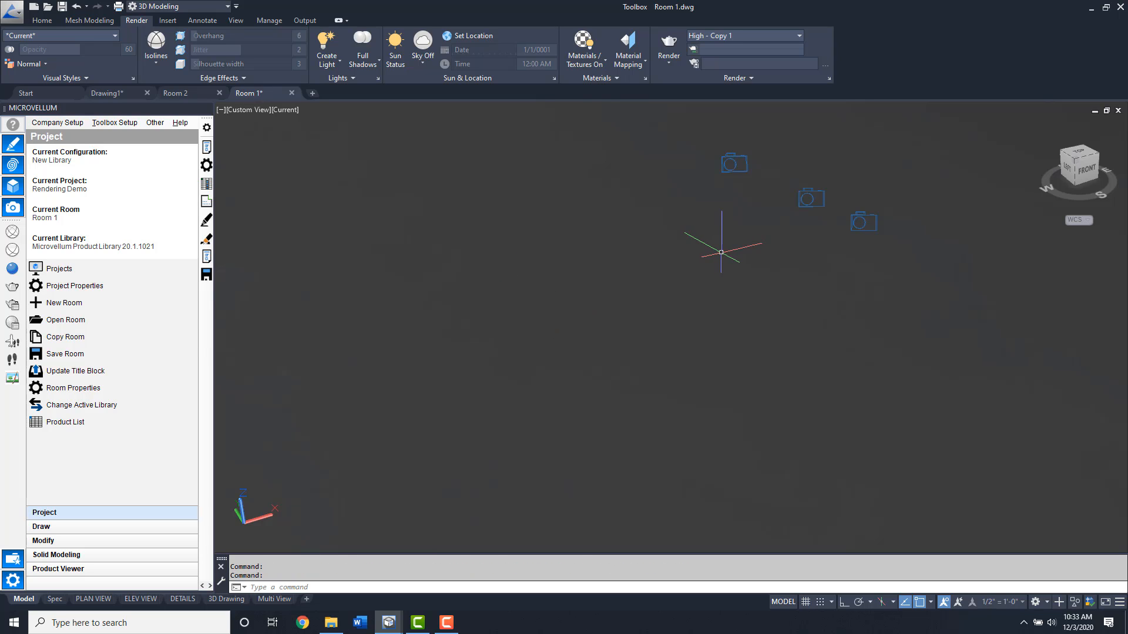
# - Recentre the view on the scene cameras and select one to see its frame
pyautogui.moveTo(732, 194)
pyautogui.mouseDown(button='middle')
pyautogui.moveTo(745, 255)
pyautogui.moveTo(714, 309)
pyautogui.mouseUp(button='middle')
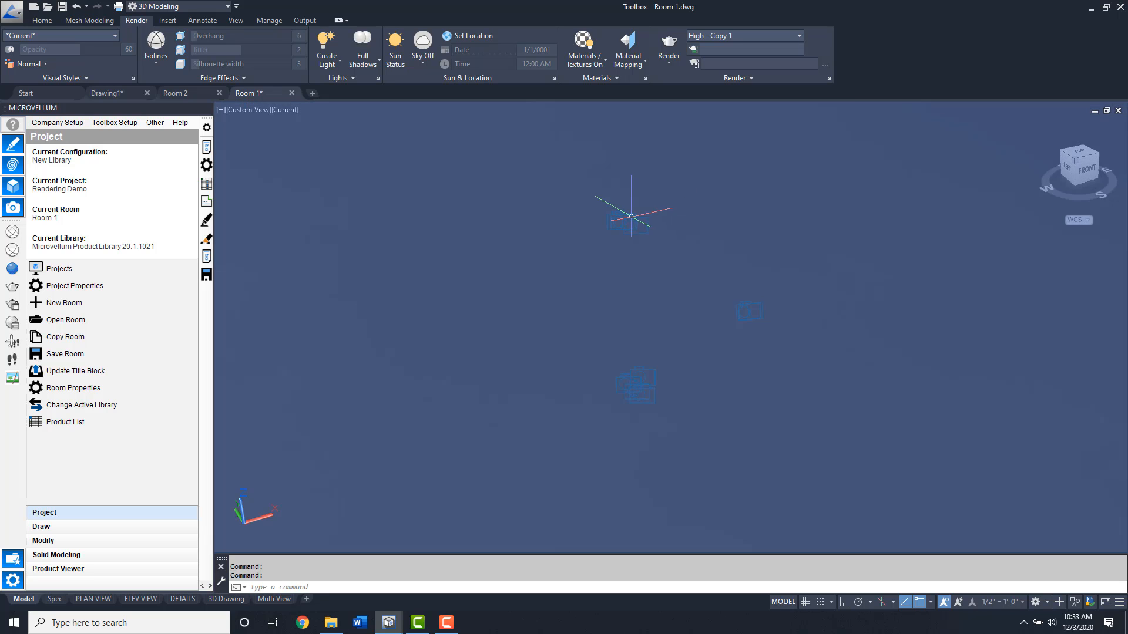
pyautogui.click(627, 222)
pyautogui.press('Escape')
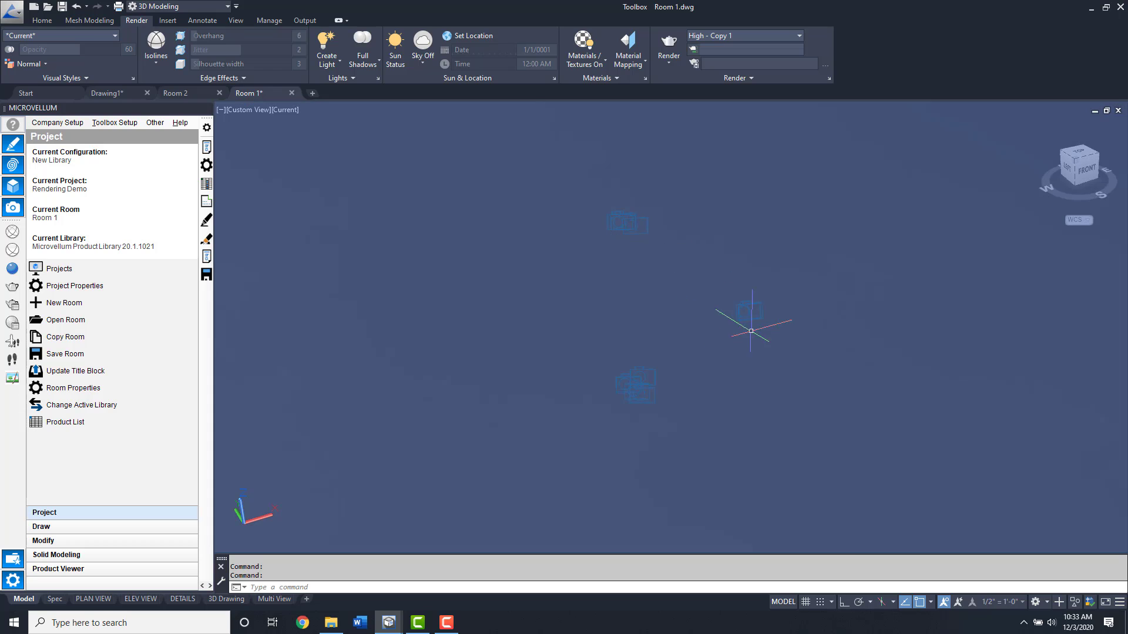
pyautogui.click(749, 310)
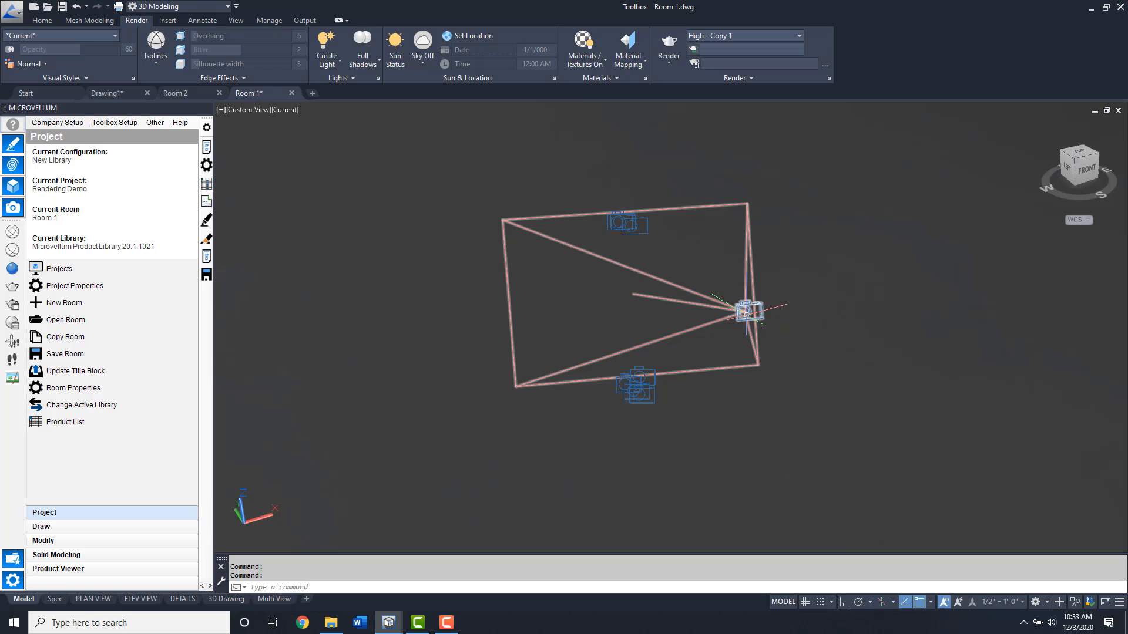
# - Choose Master Cabinet from the Master Cabinets draw list and inspect a camera frame
pyautogui.press('Escape')
pyautogui.click(40, 526)
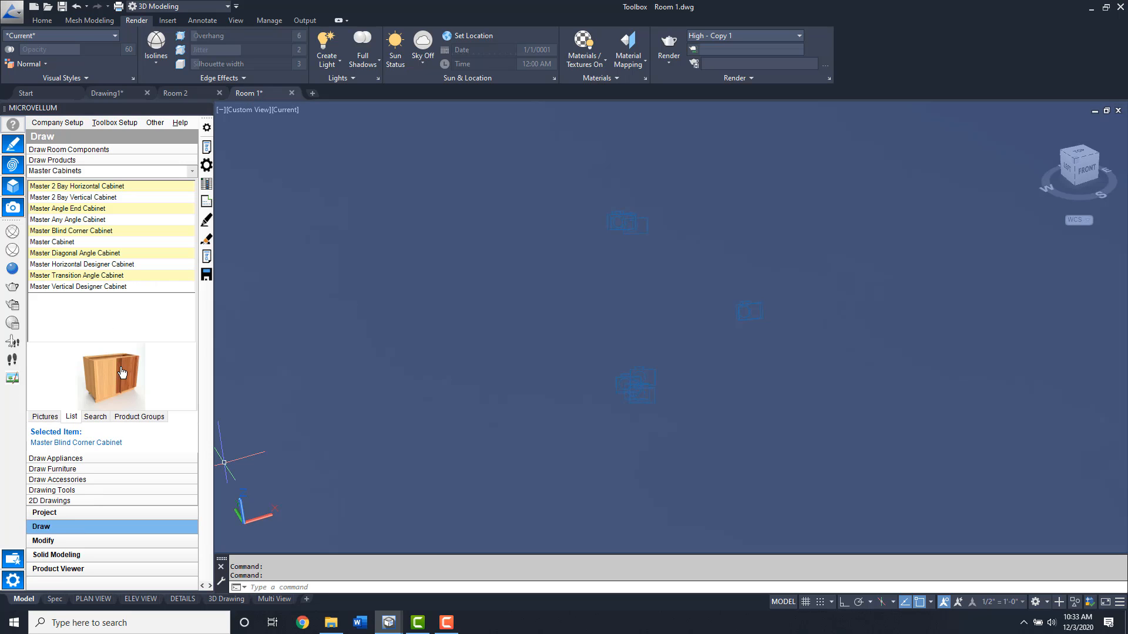
pyautogui.click(101, 242)
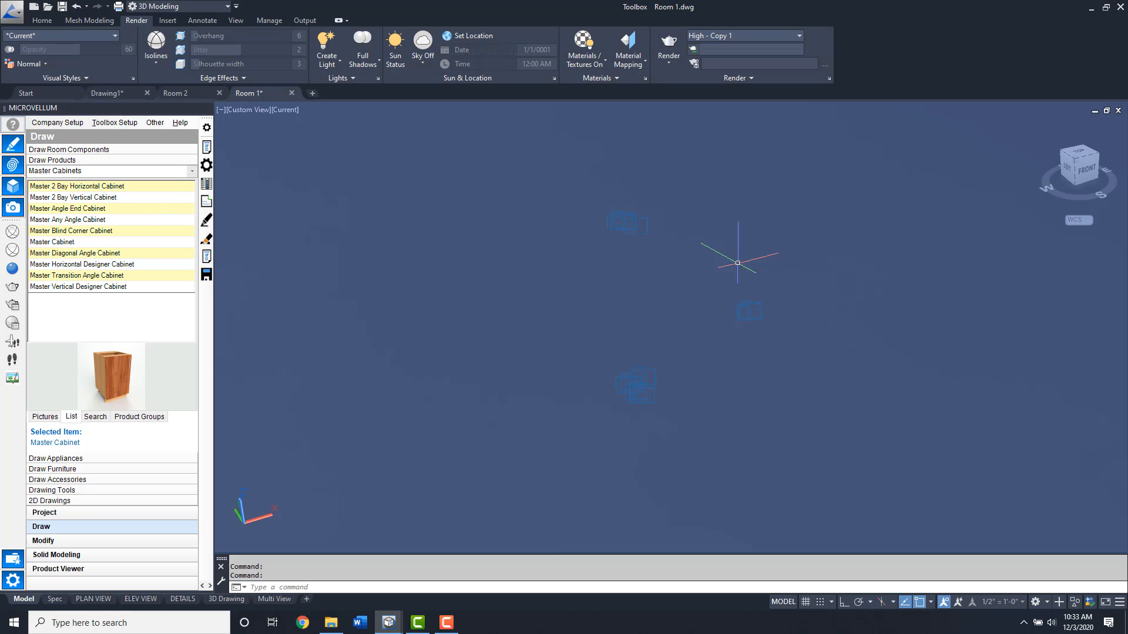
pyautogui.click(766, 312)
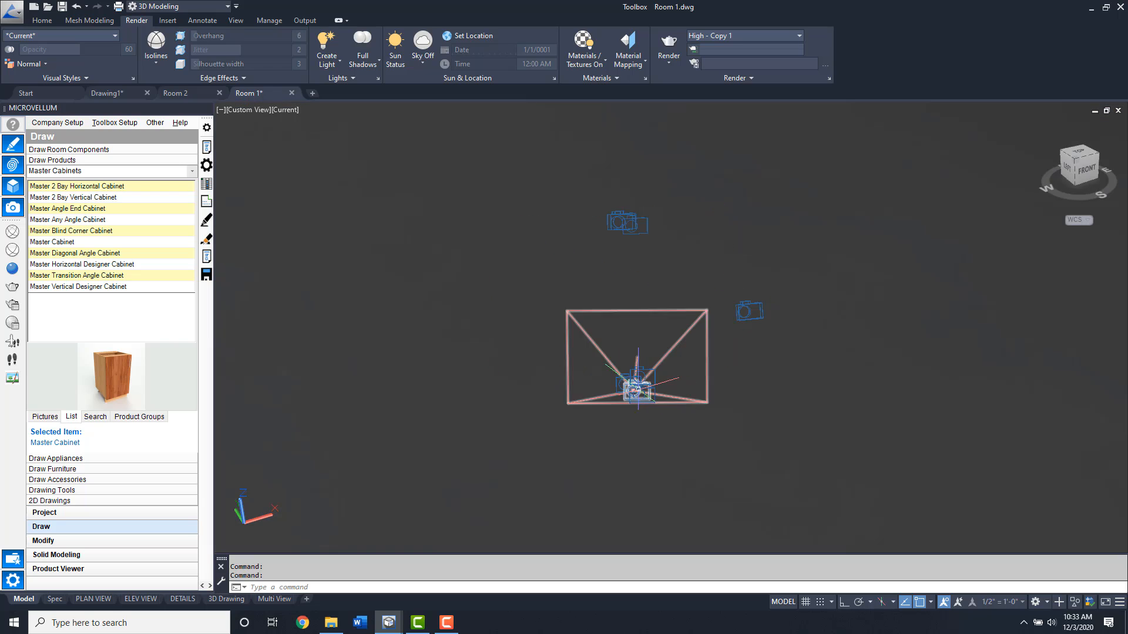
pyautogui.moveTo(637, 388); pyautogui.dragTo(640, 388)
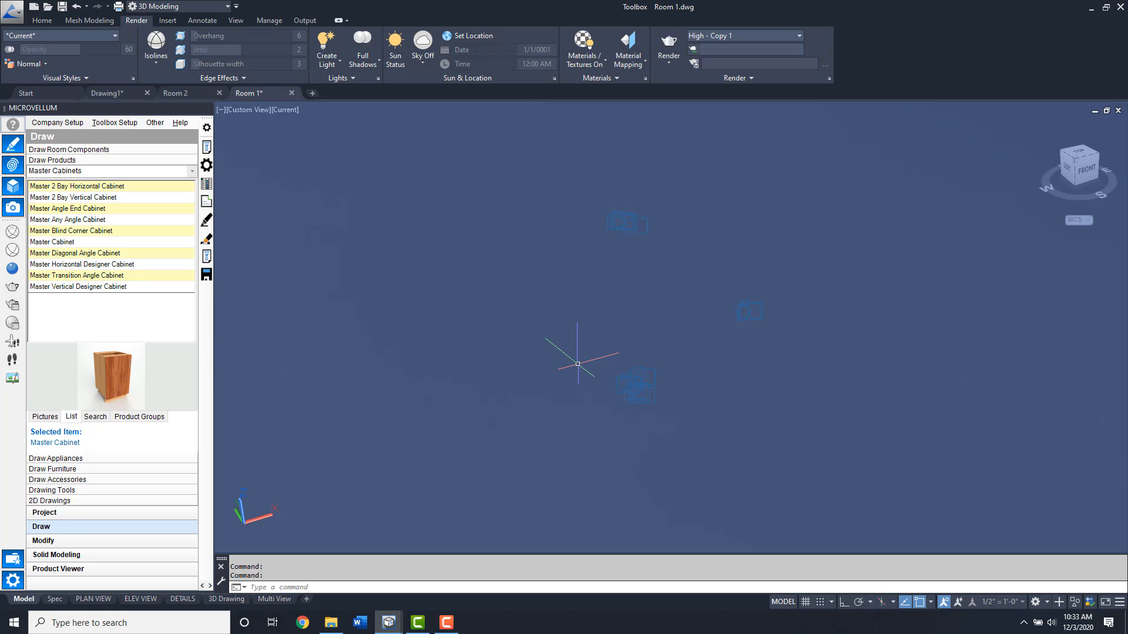
pyautogui.click(137, 243)
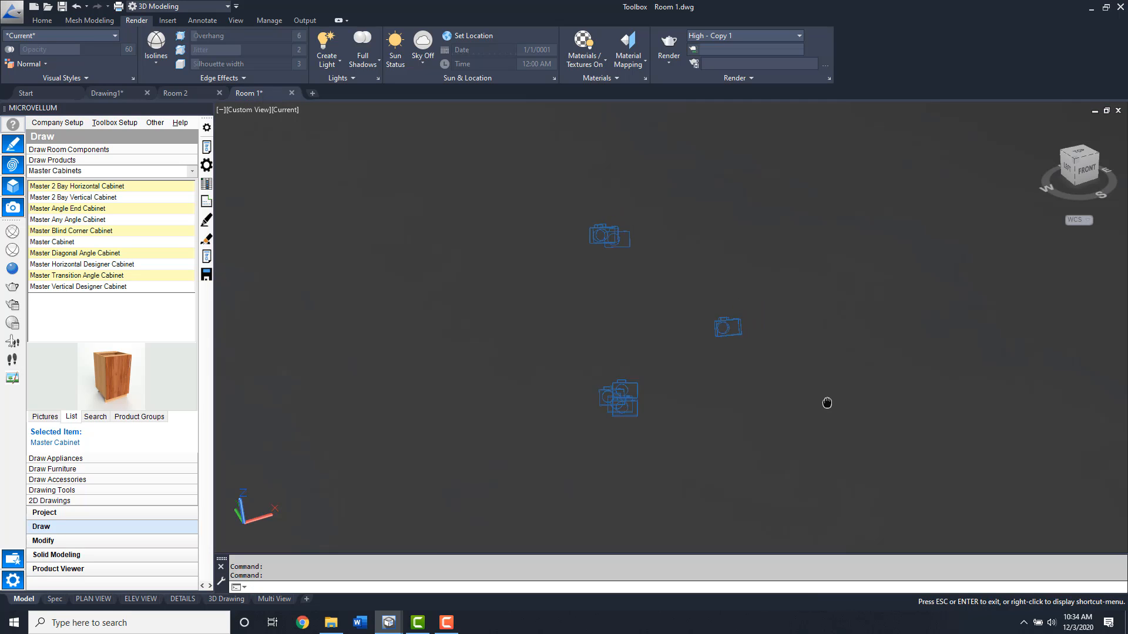
pyautogui.moveTo(823, 391); pyautogui.dragTo(821, 406, button='middle')
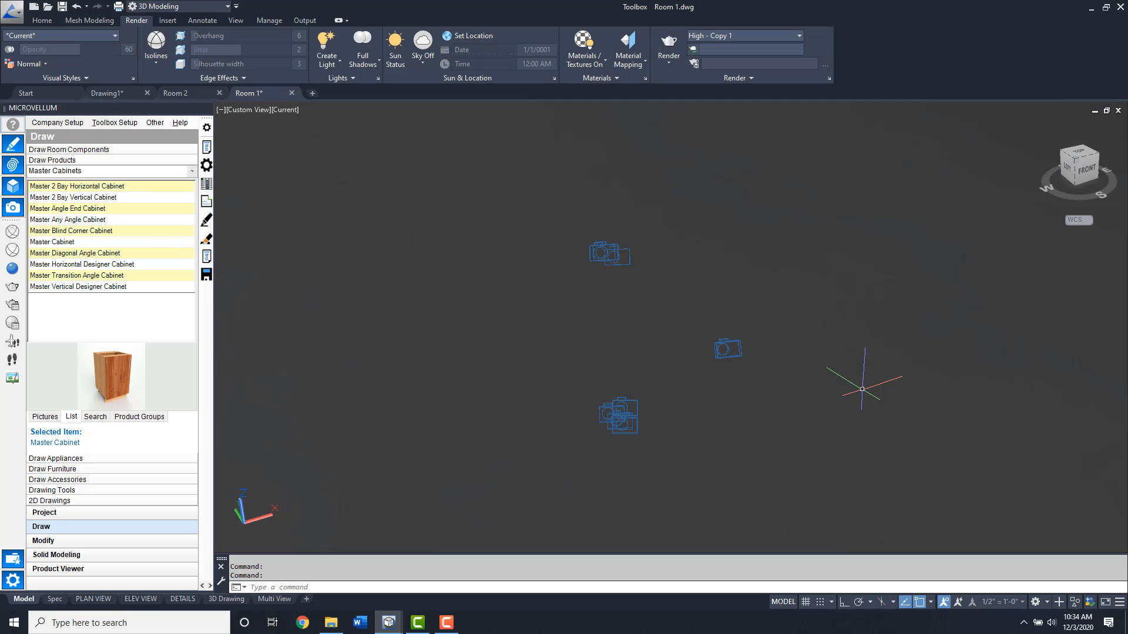
# - Select all camera geometry and start SCALE with base point 0,0
pyautogui.hotkey('ctrl', 'a')
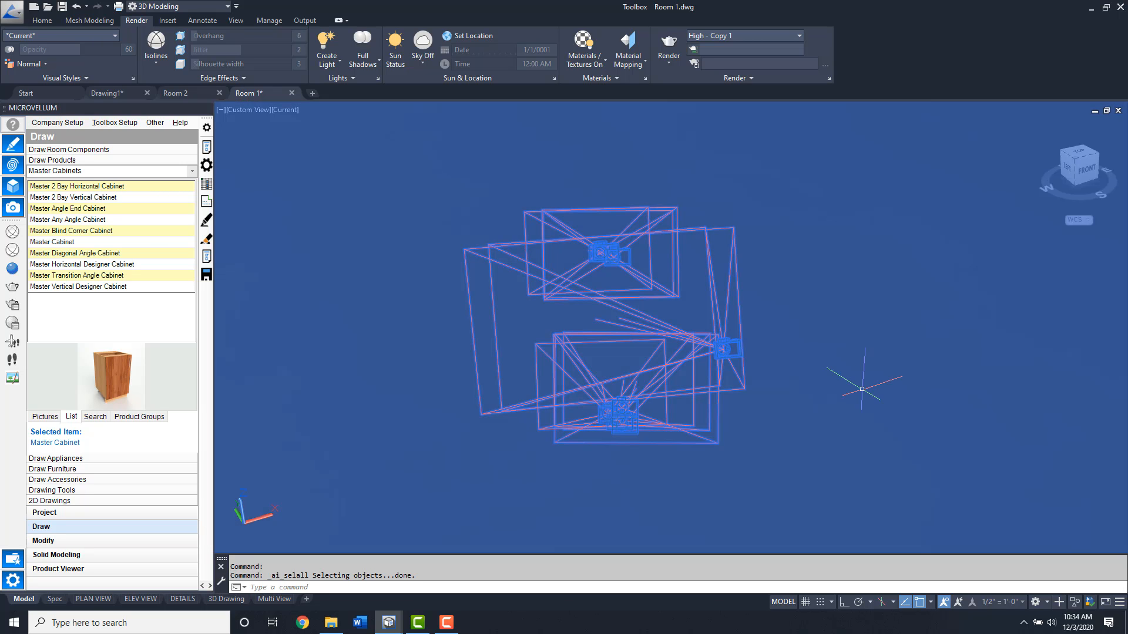
pyautogui.write('sc')
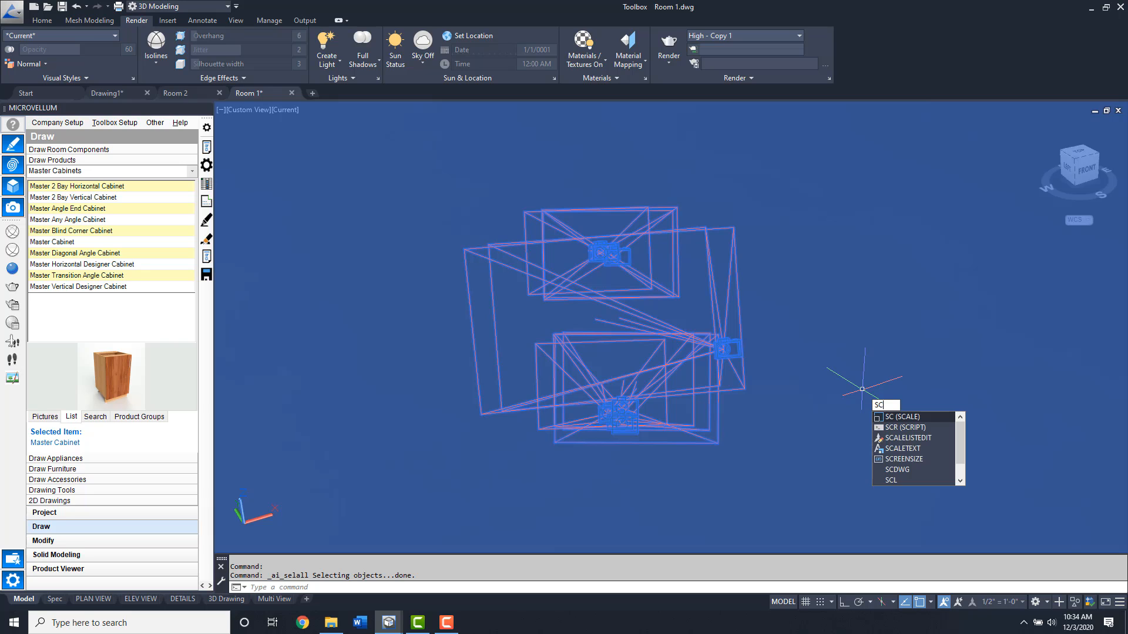
pyautogui.press('Return')
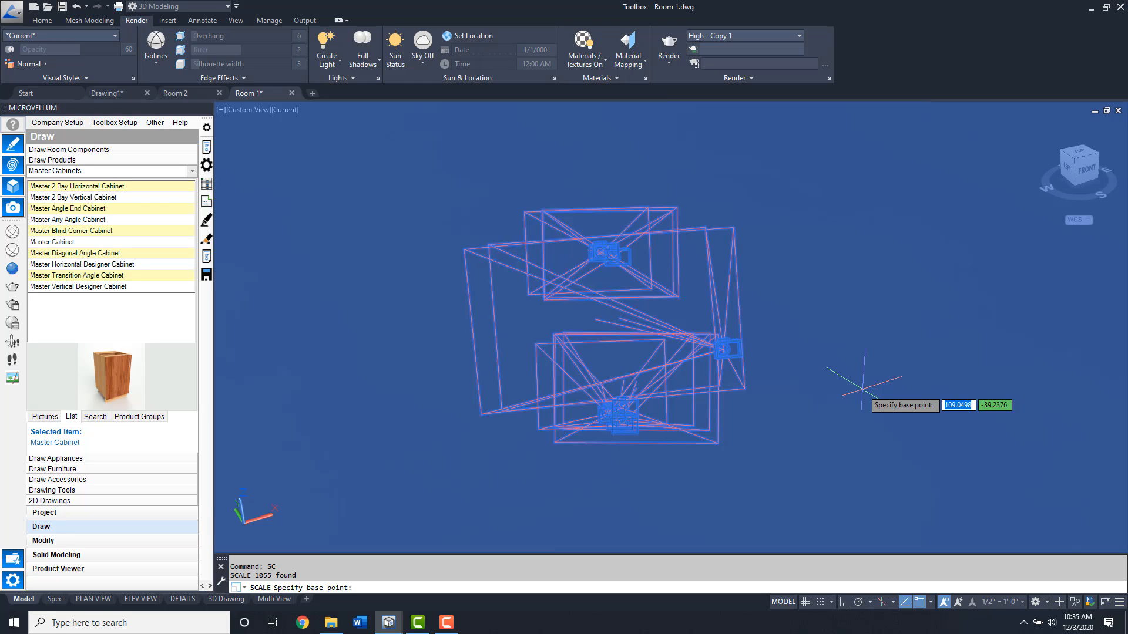
pyautogui.write('0')
pyautogui.press('Tab')
pyautogui.write('0')
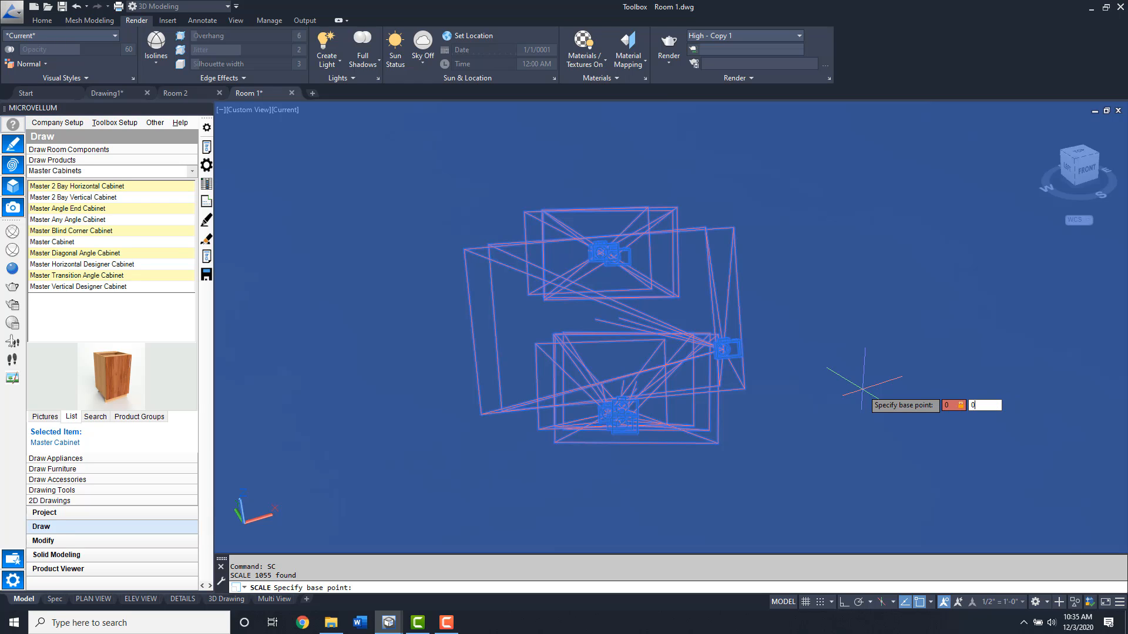
pyautogui.press('Return')
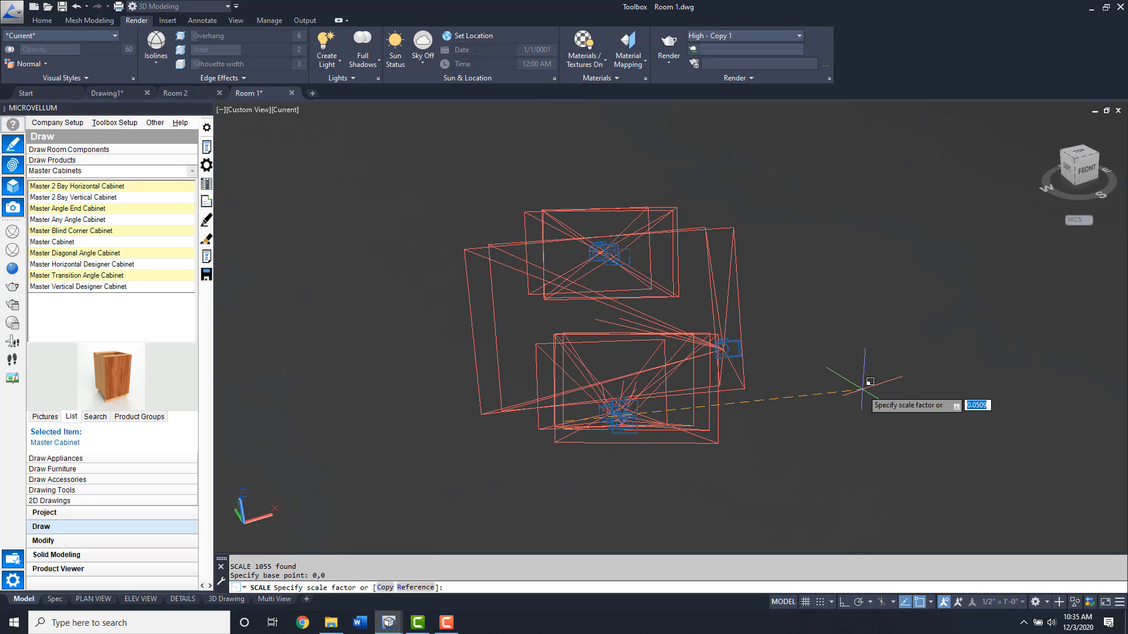
pyautogui.write('24')
# - Apply a scale factor of 25.4 to the selected cameras
pyautogui.press('BackSpace')
pyautogui.write('5.')
pyautogui.write('4')
pyautogui.press('BackSpace')
pyautogui.press('BackSpace')
pyautogui.press('BackSpace')
pyautogui.press('BackSpace')
pyautogui.write('7')
pyautogui.press('BackSpace')
pyautogui.write('7')
pyautogui.press('BackSpace')
pyautogui.press('BackSpace')
pyautogui.press('Return')
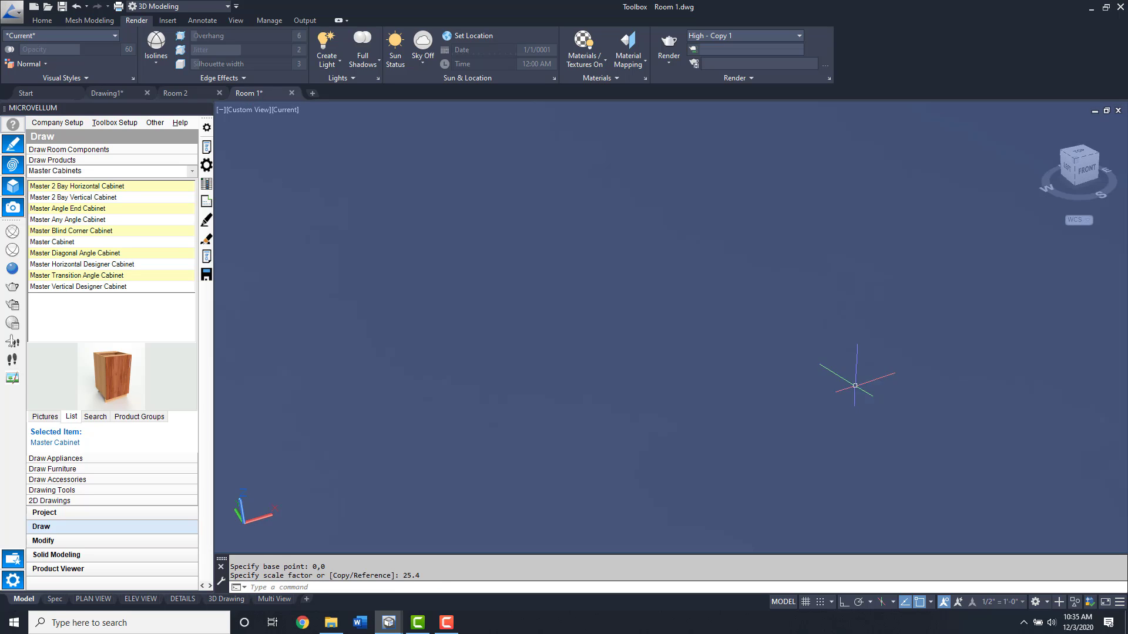
# - Set the drawing's insertion scale to Millimeters in the UNITS dialog
pyautogui.moveTo(846, 370); pyautogui.dragTo(781, 384, button='middle')
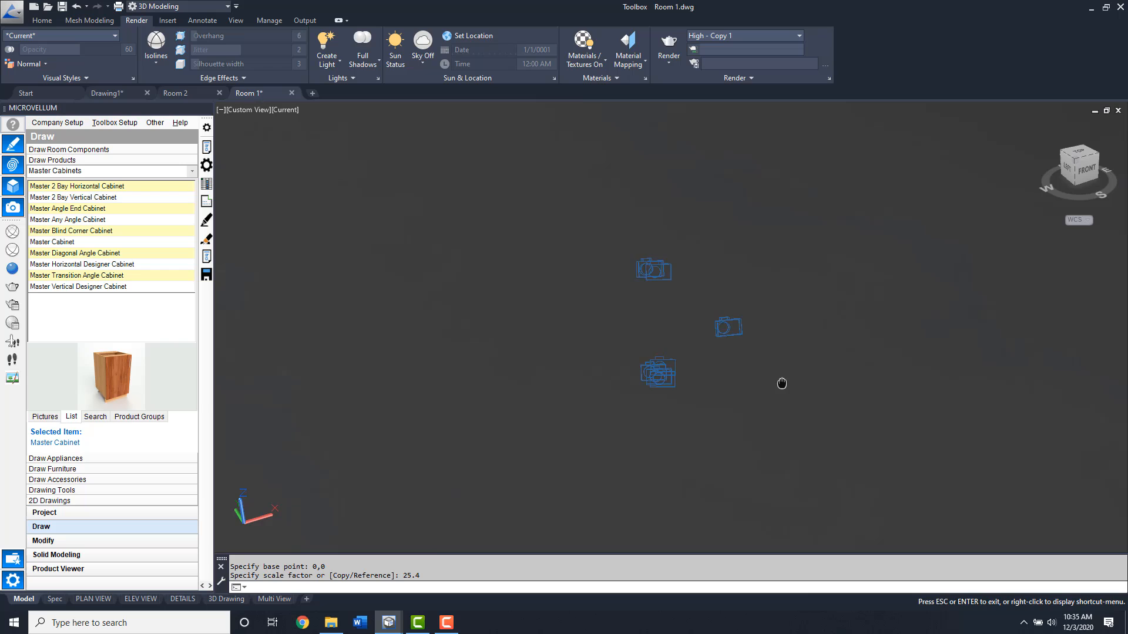
pyautogui.scroll(3, 617, 396)
pyautogui.press('Escape')
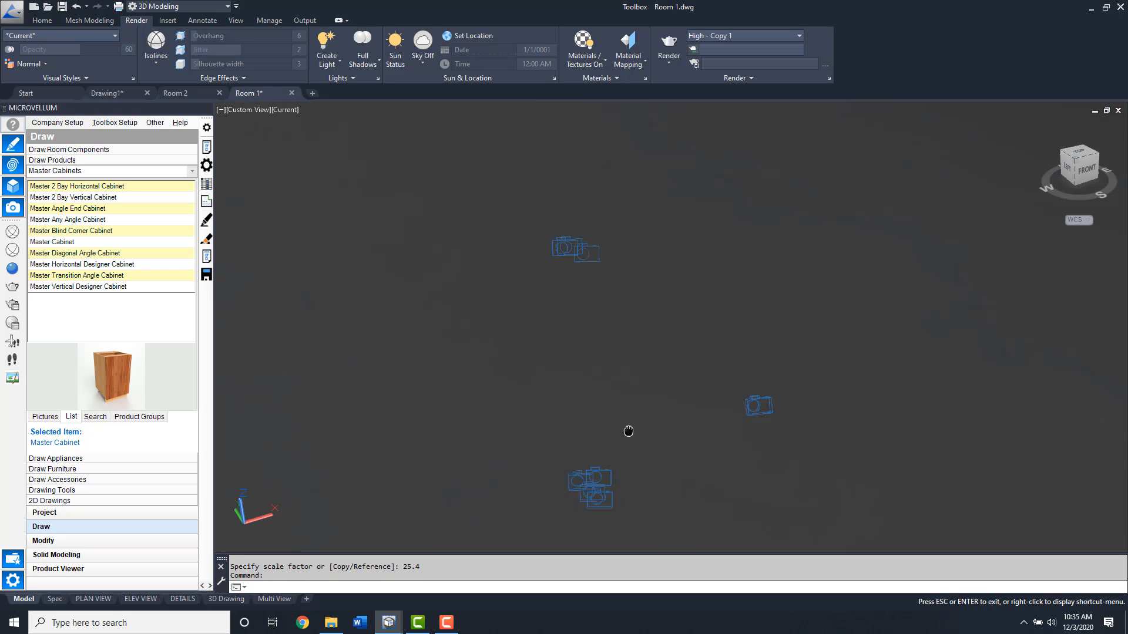
pyautogui.moveTo(628, 431); pyautogui.dragTo(628, 419, button='middle')
pyautogui.press('Escape')
pyautogui.write('units')
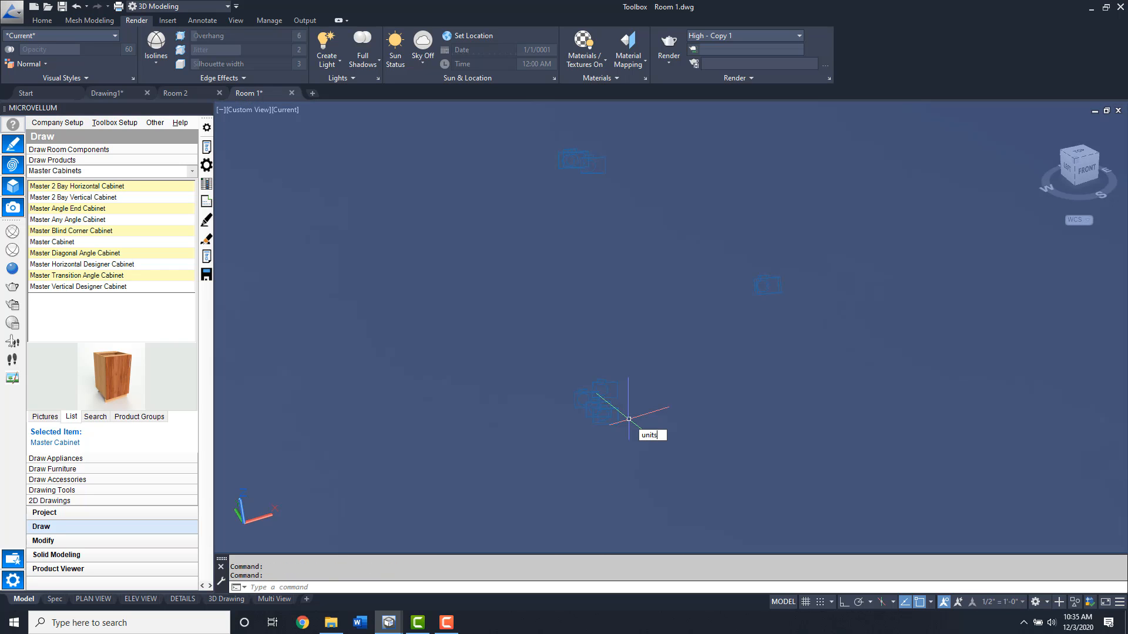
pyautogui.press('Return')
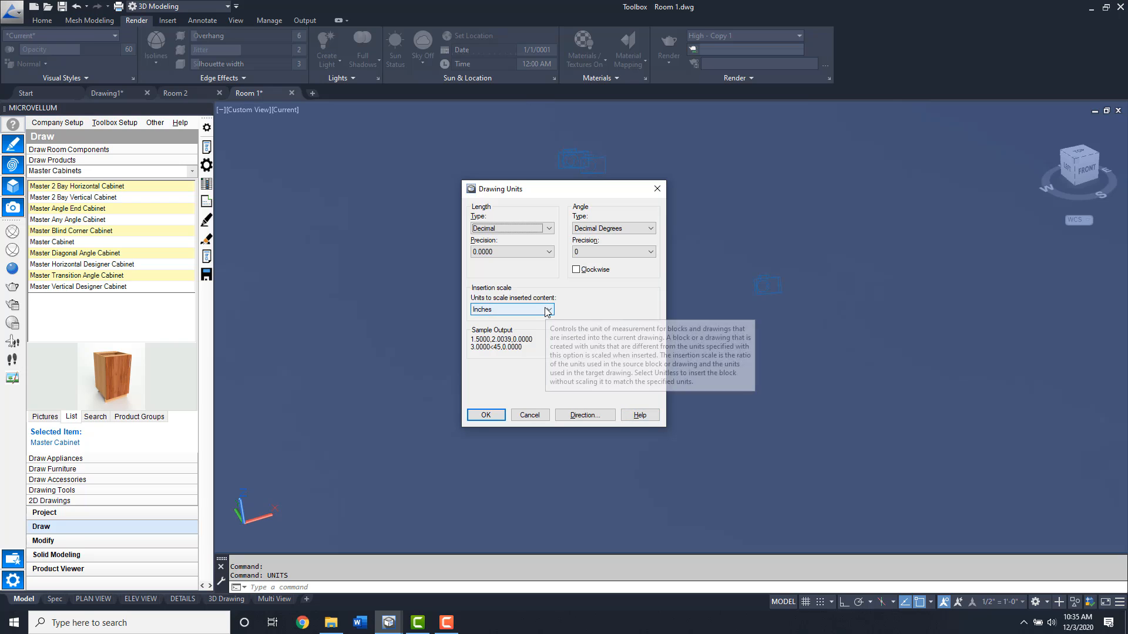
pyautogui.click(547, 311)
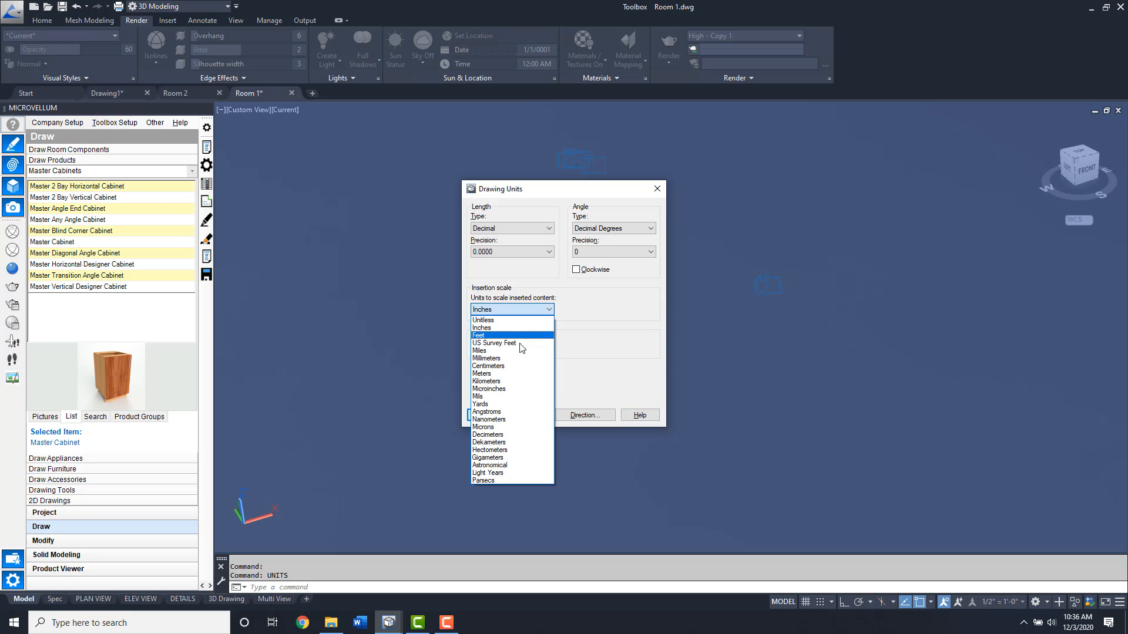
pyautogui.click(487, 358)
pyautogui.click(486, 414)
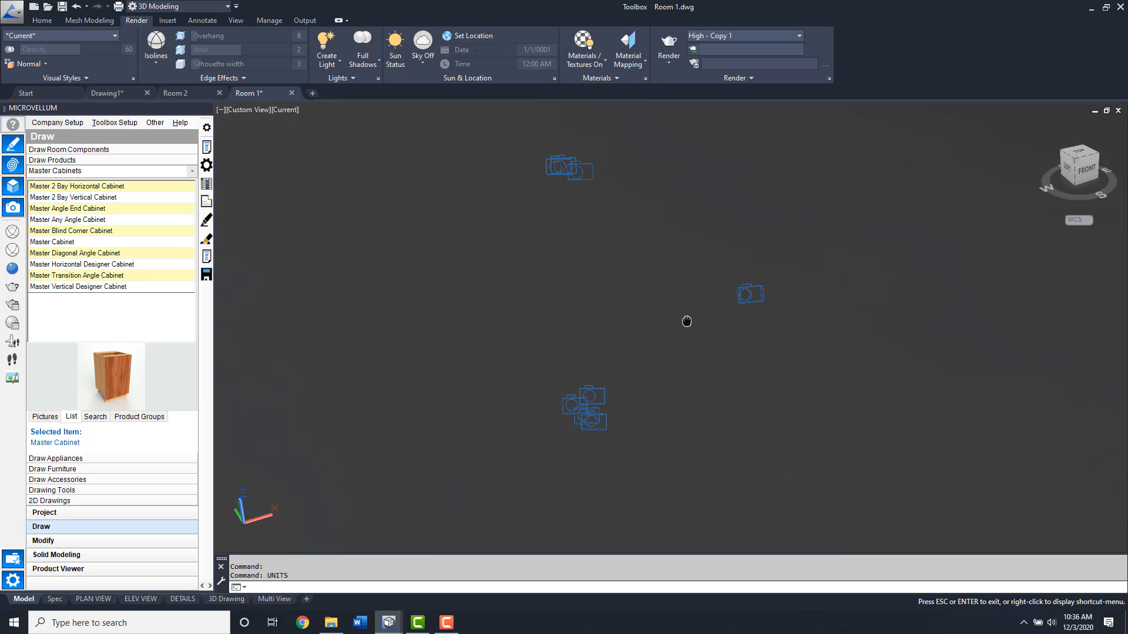
# - Bring up the Materials Browser listing the document materials
pyautogui.moveTo(690, 316); pyautogui.dragTo(648, 364, button='middle')
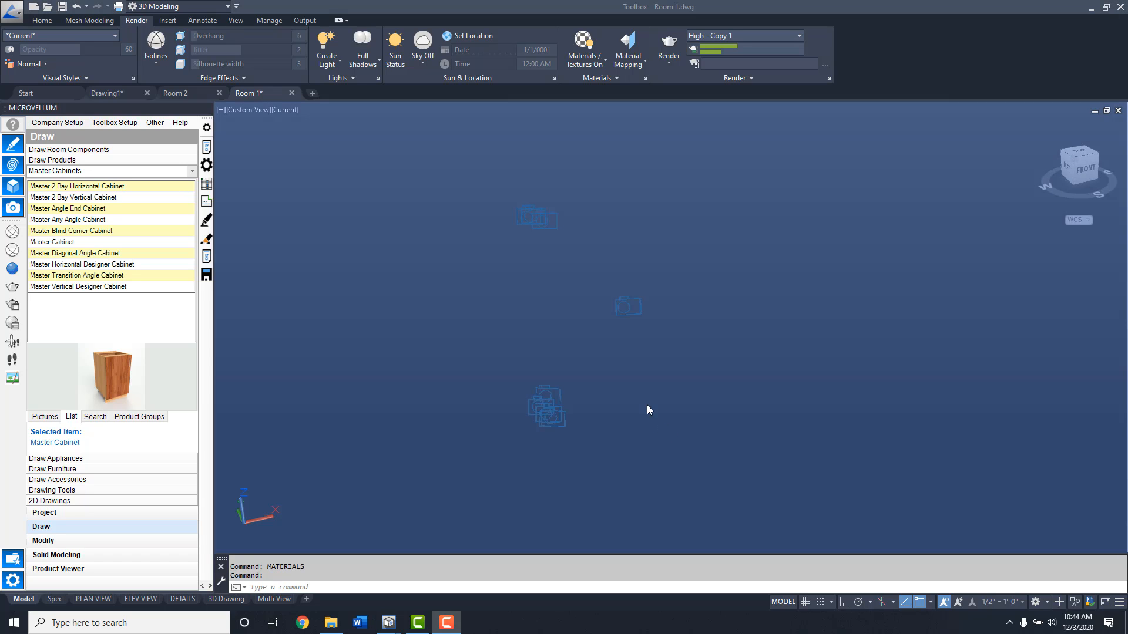
pyautogui.click(661, 410)
pyautogui.moveTo(648, 388); pyautogui.dragTo(665, 406, button='middle')
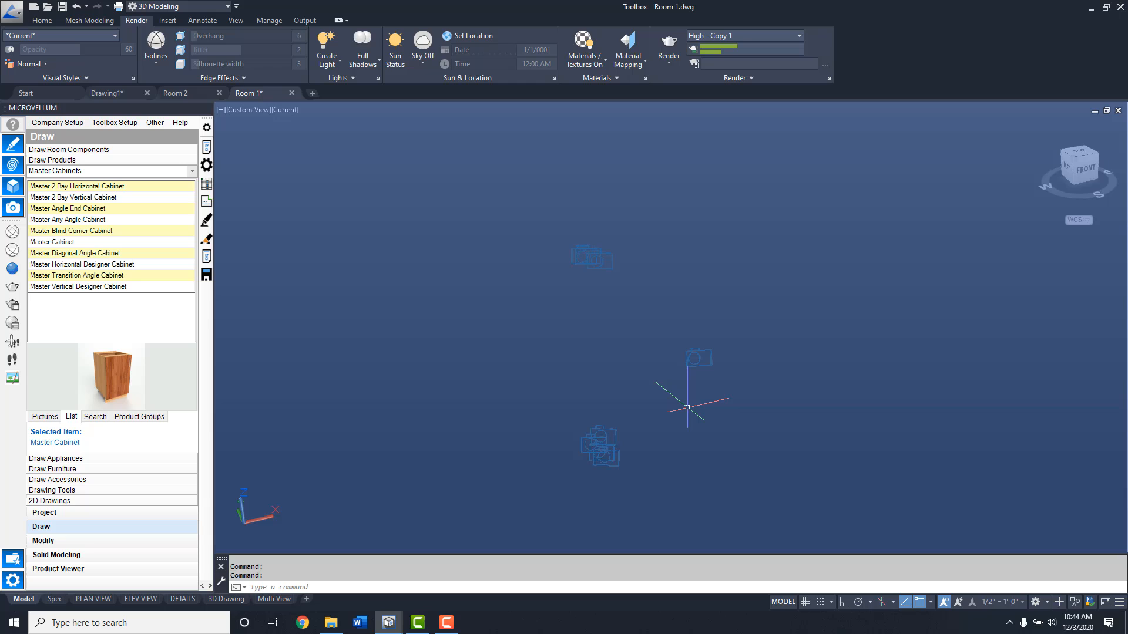
pyautogui.write('maials')
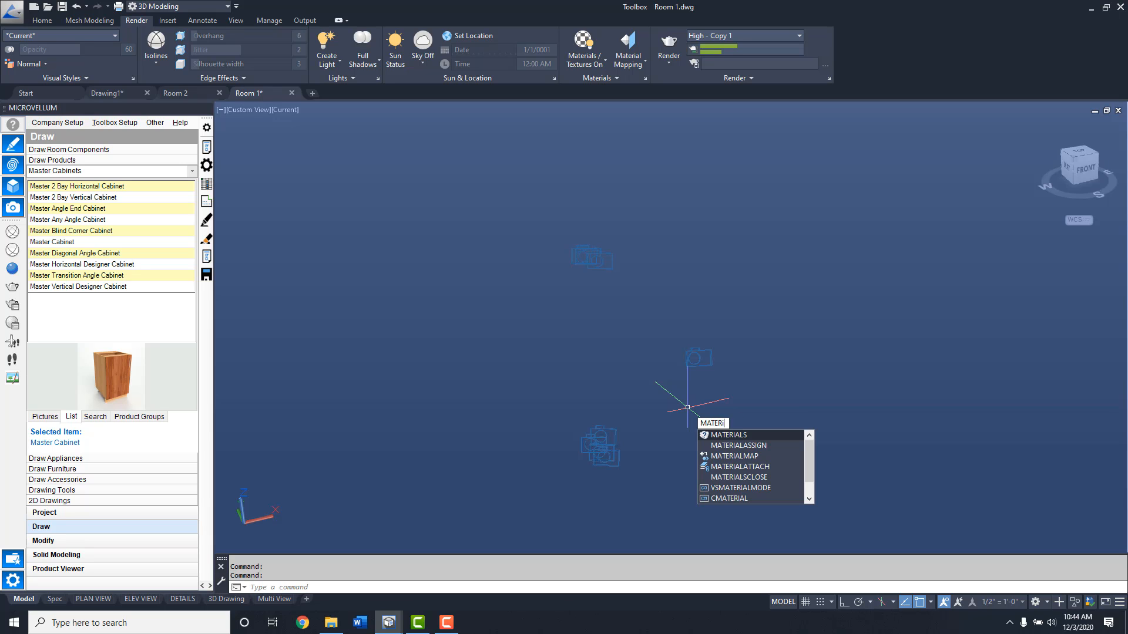
pyautogui.press('Return')
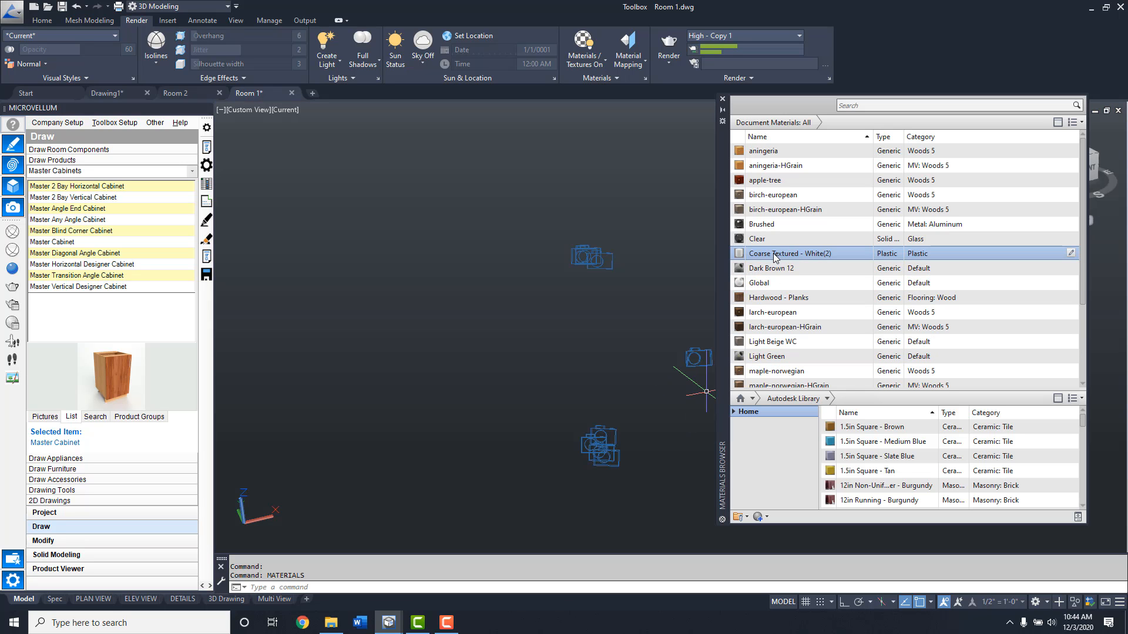
# - Uncheck Finish Bumps on Coarse Textured - White(2) and close the materials editor and browser
pyautogui.rightClick(779, 259)
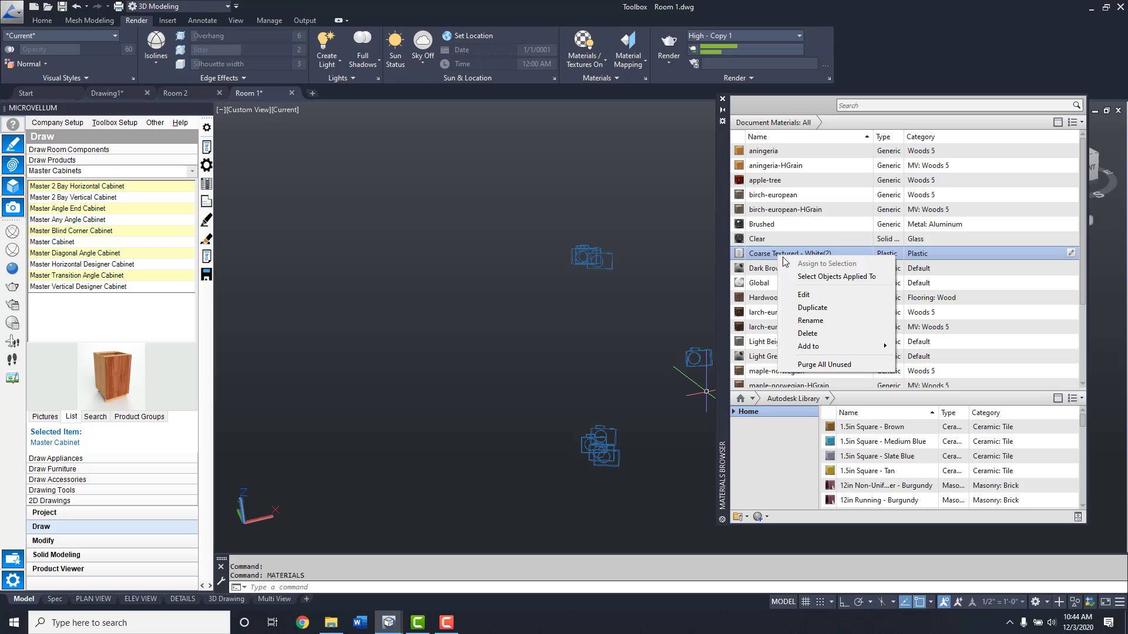
pyautogui.click(804, 294)
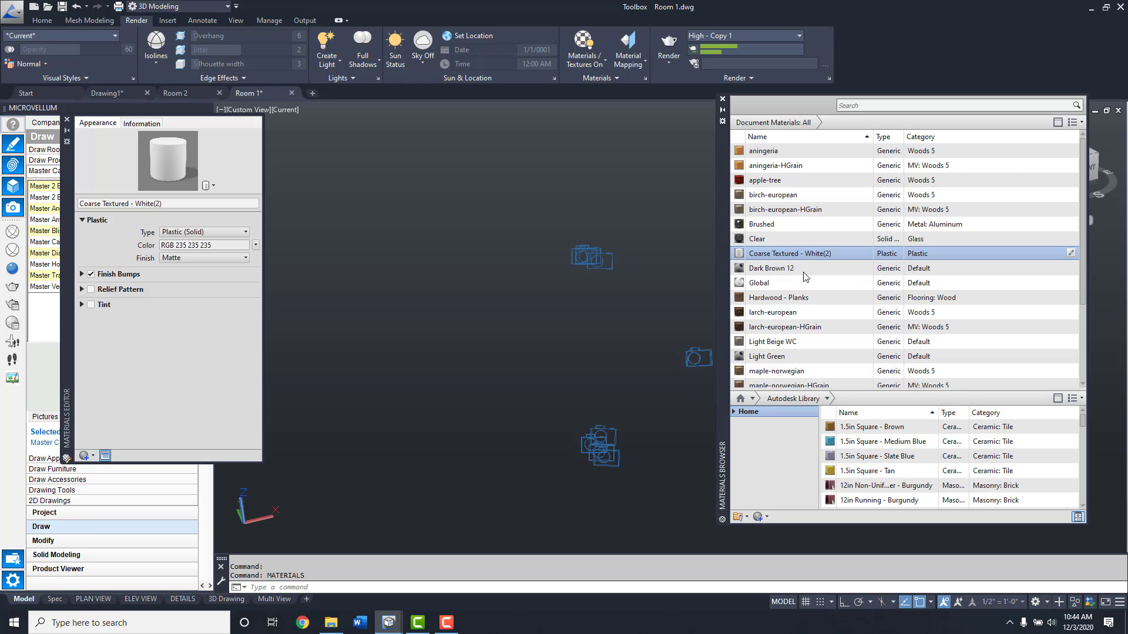
pyautogui.click(91, 274)
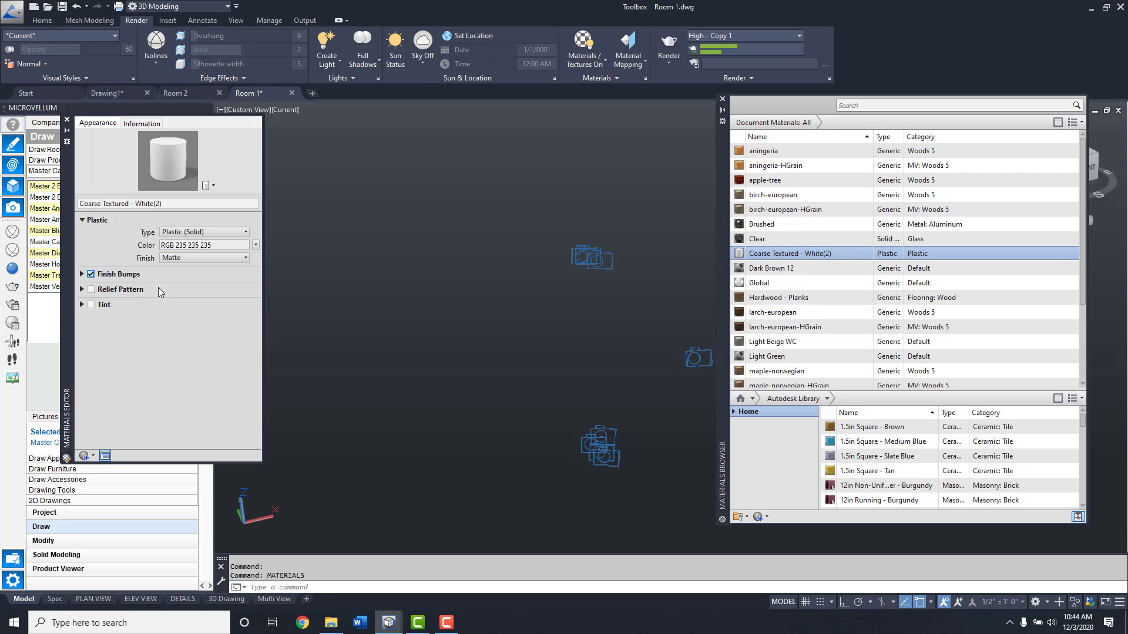
pyautogui.click(67, 118)
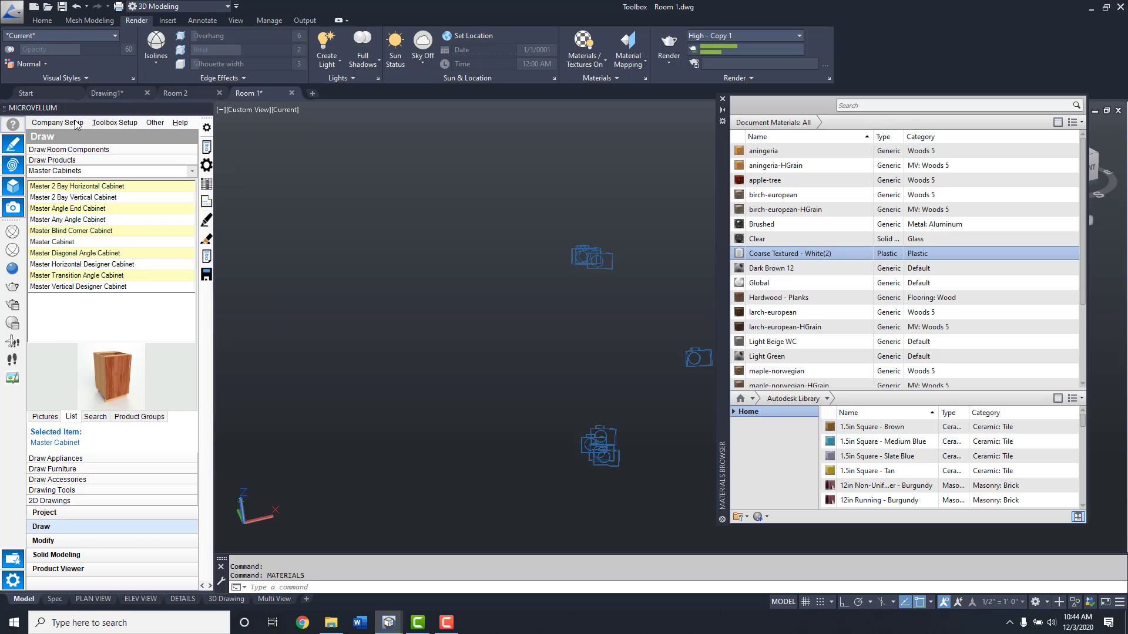
pyautogui.click(722, 99)
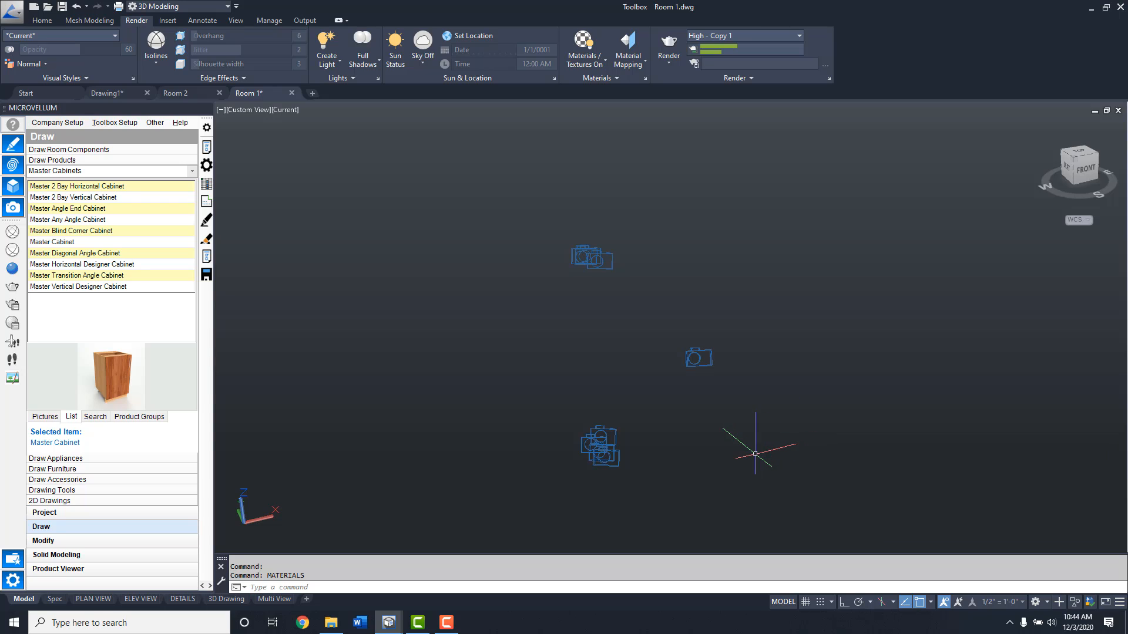
pyautogui.click(747, 454)
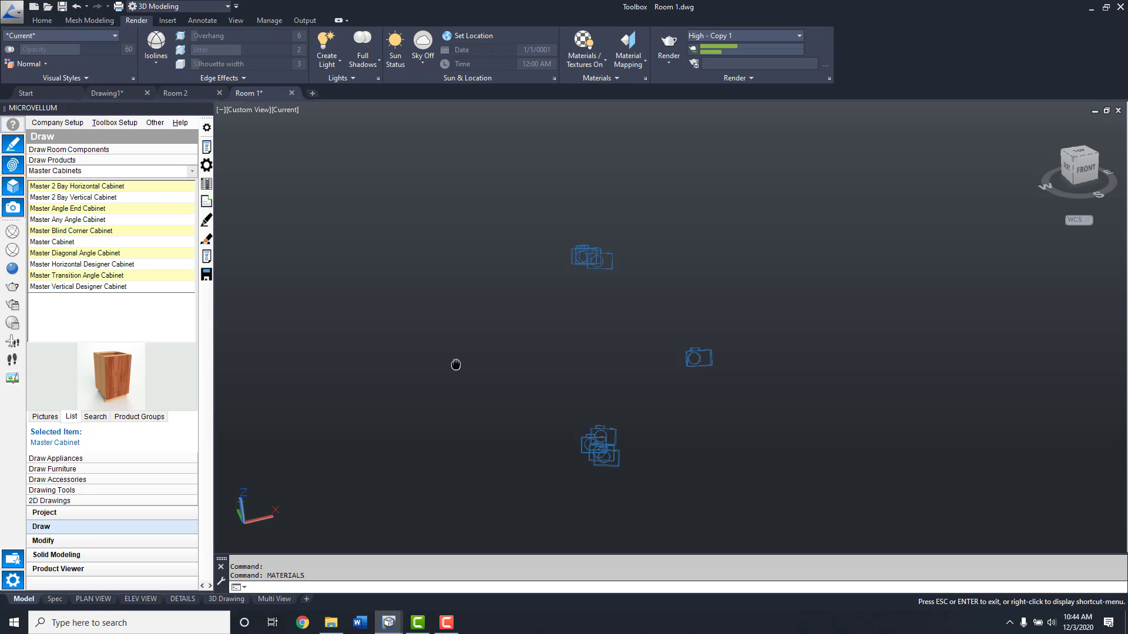
pyautogui.keyDown('shift'); pyautogui.moveTo(465, 352); pyautogui.dragTo(441, 375, button='middle'); pyautogui.keyUp('shift')
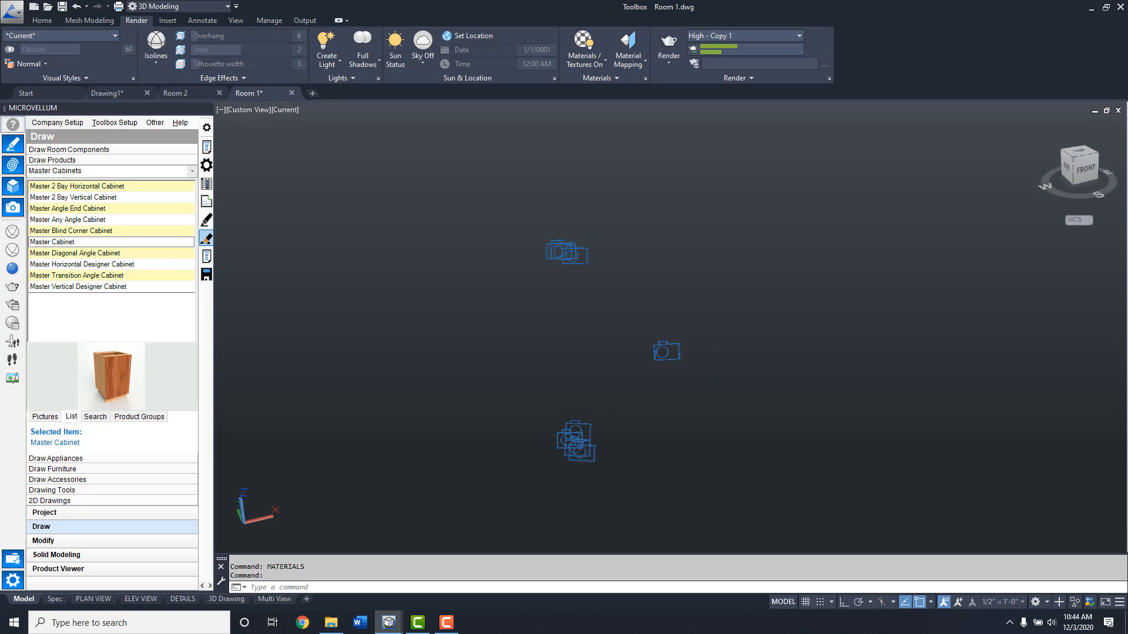
# - Draw a Master Cabinet at 0,0 with its 500 x 876 x 560 prompts accepted
pyautogui.click(613, 387)
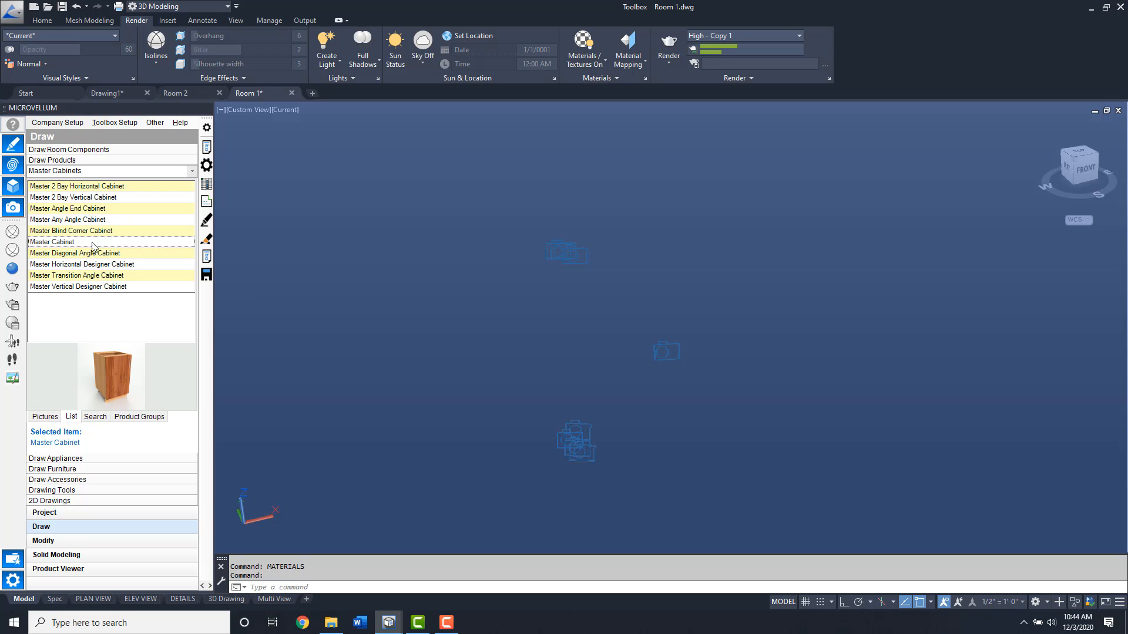
pyautogui.rightClick(79, 243)
pyautogui.click(160, 288)
pyautogui.write('0')
pyautogui.press('Tab')
pyautogui.write('0')
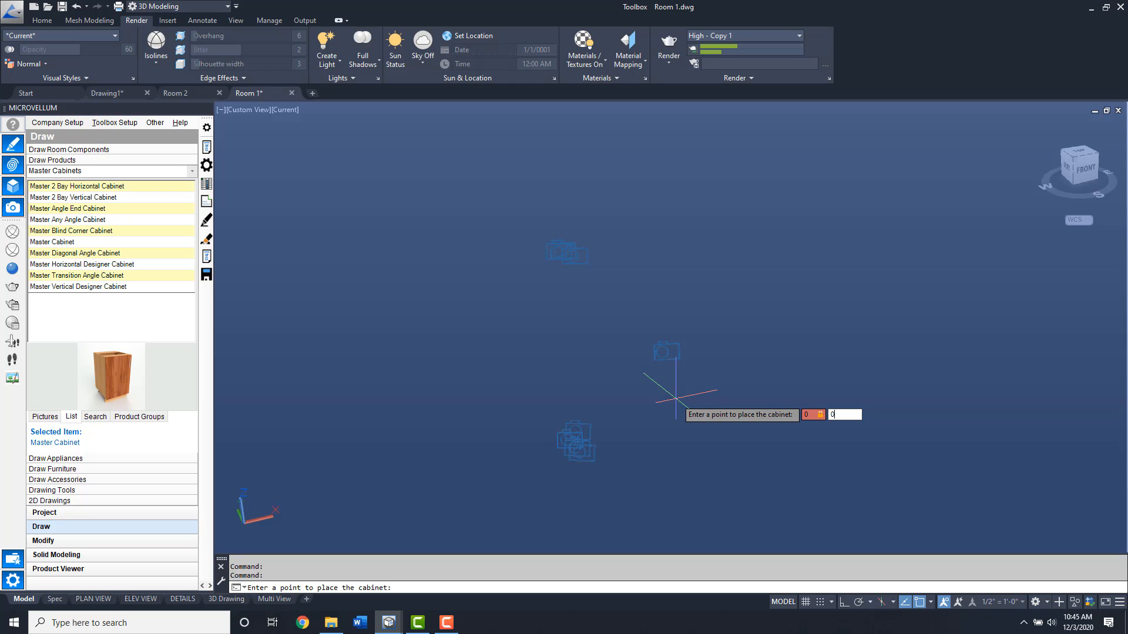
pyautogui.press('Return')
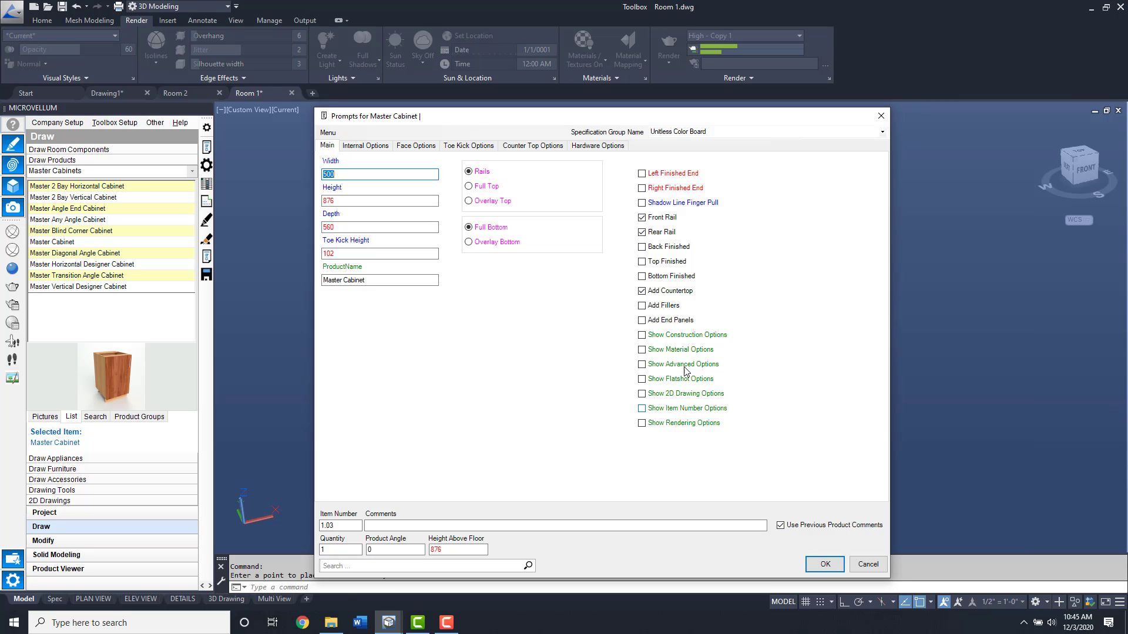
pyautogui.click(666, 291)
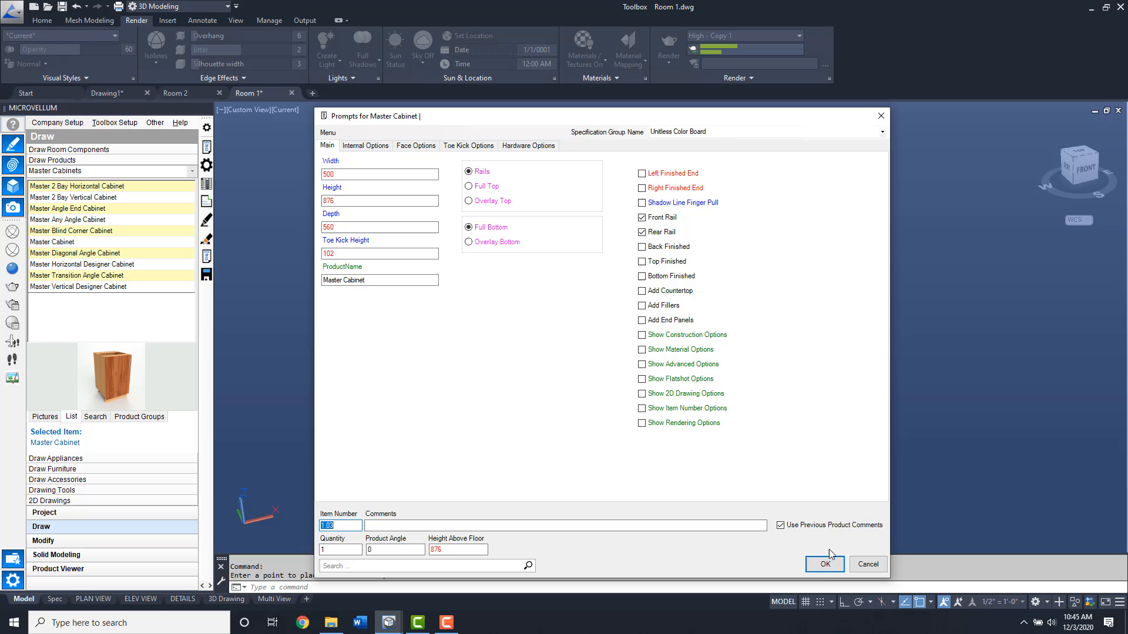
pyautogui.click(825, 564)
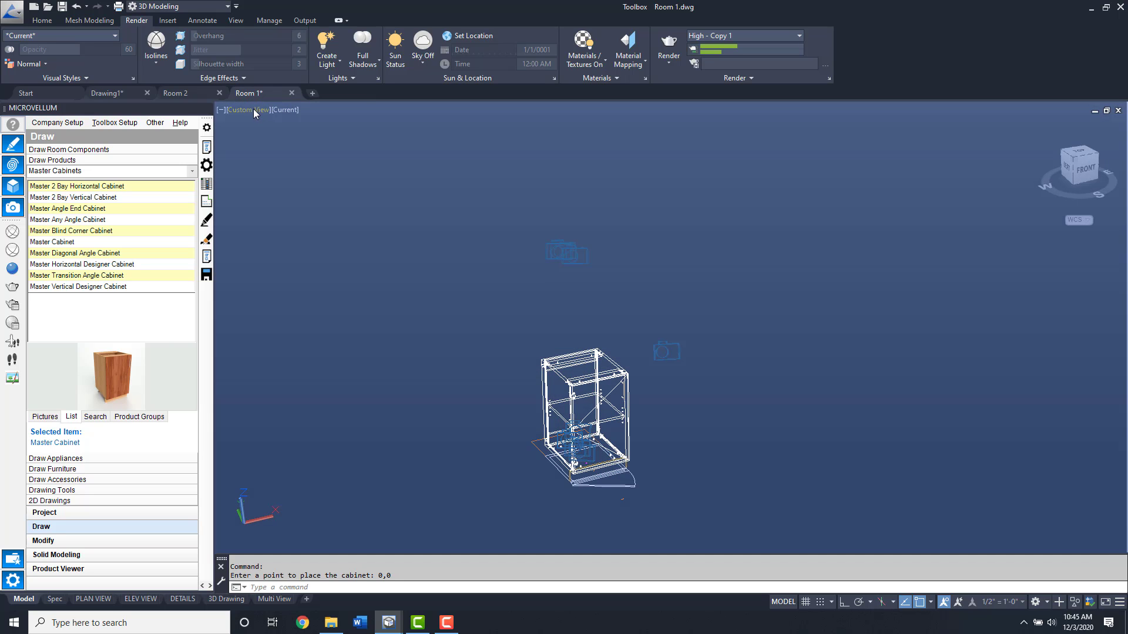
# - Switch the viewport to the Base Single Wide Camera custom model view
pyautogui.click(247, 109)
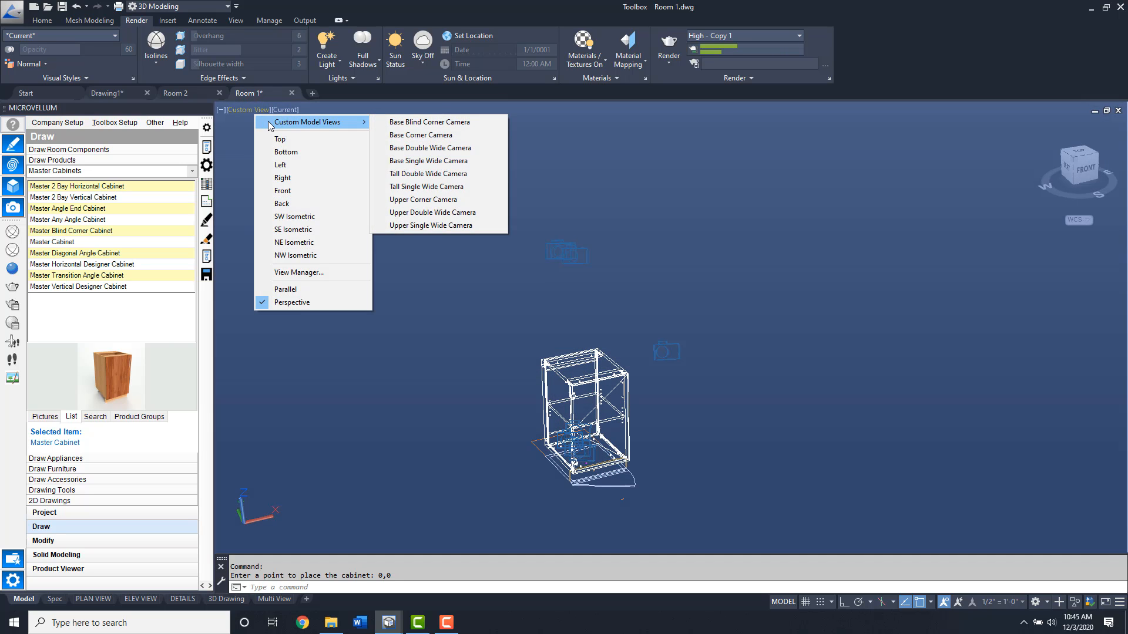
pyautogui.click(472, 161)
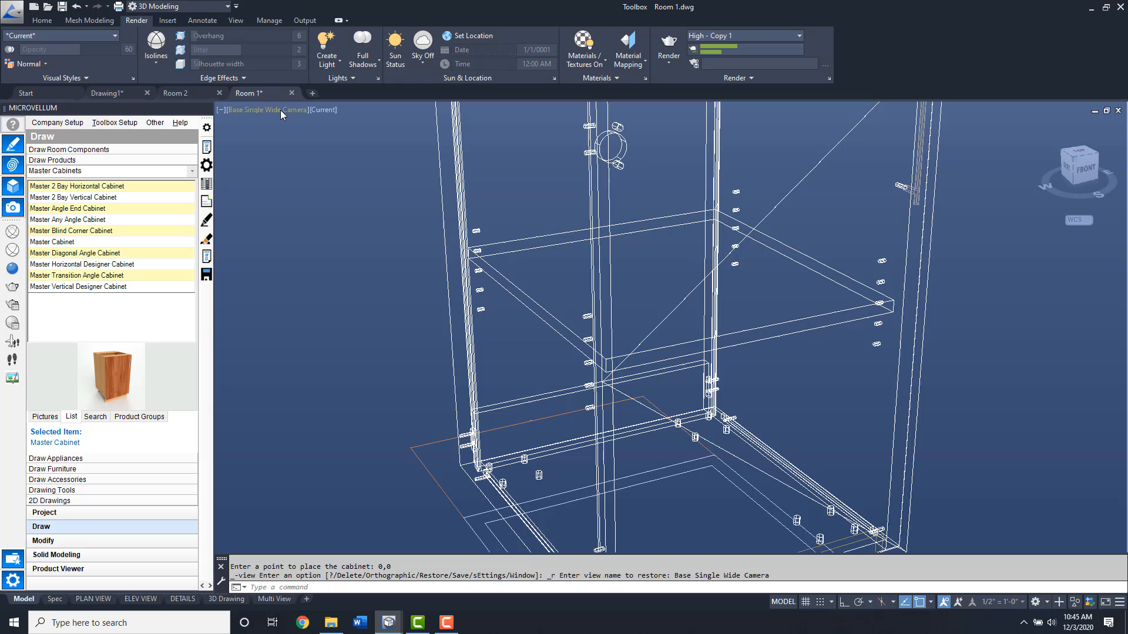
pyautogui.click(280, 110)
pyautogui.moveTo(336, 122)
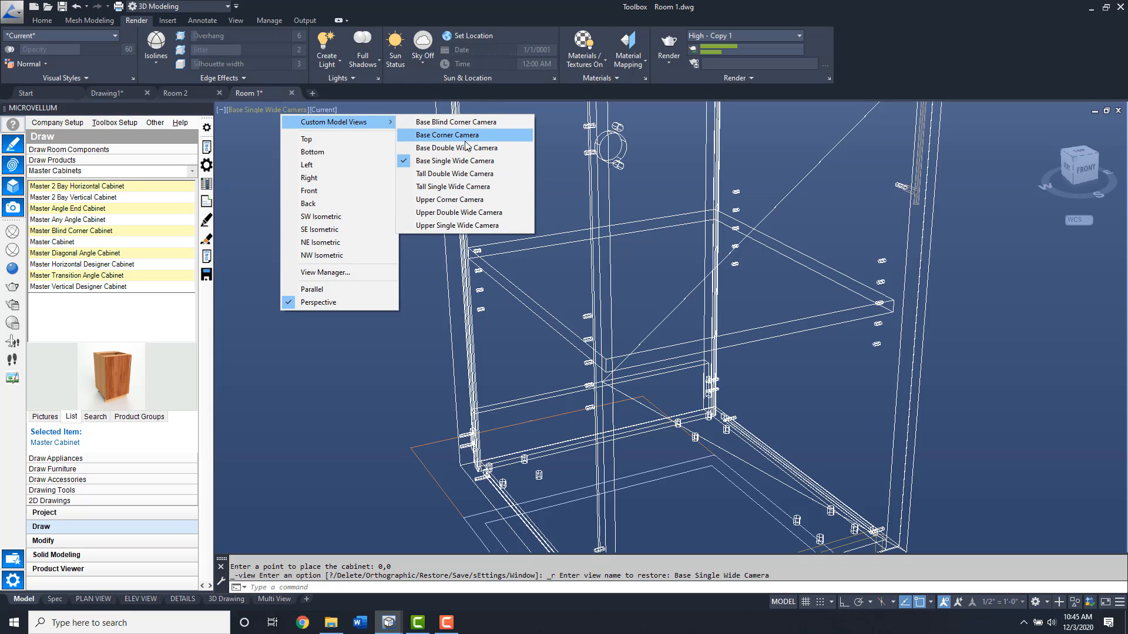
pyautogui.click(267, 109)
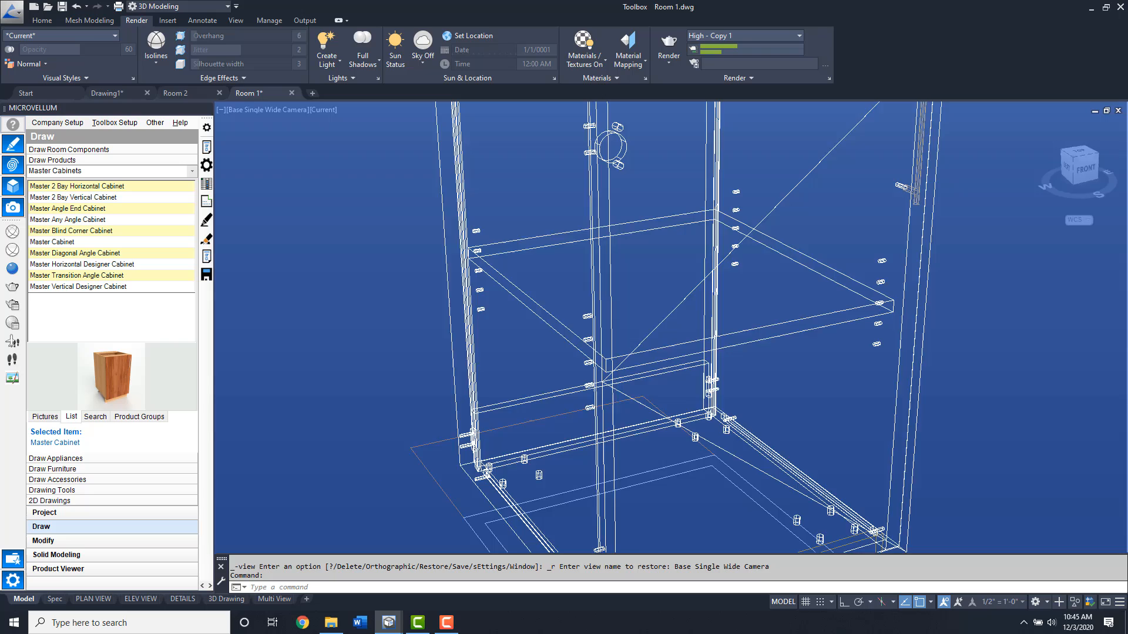
pyautogui.press('Escape')
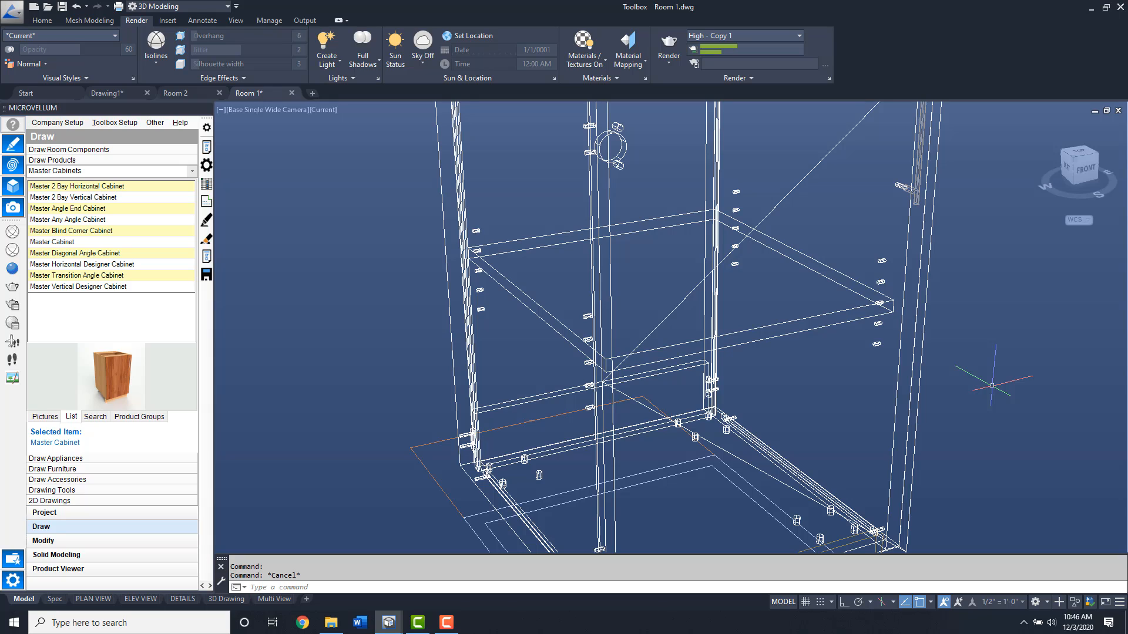
pyautogui.write('env')
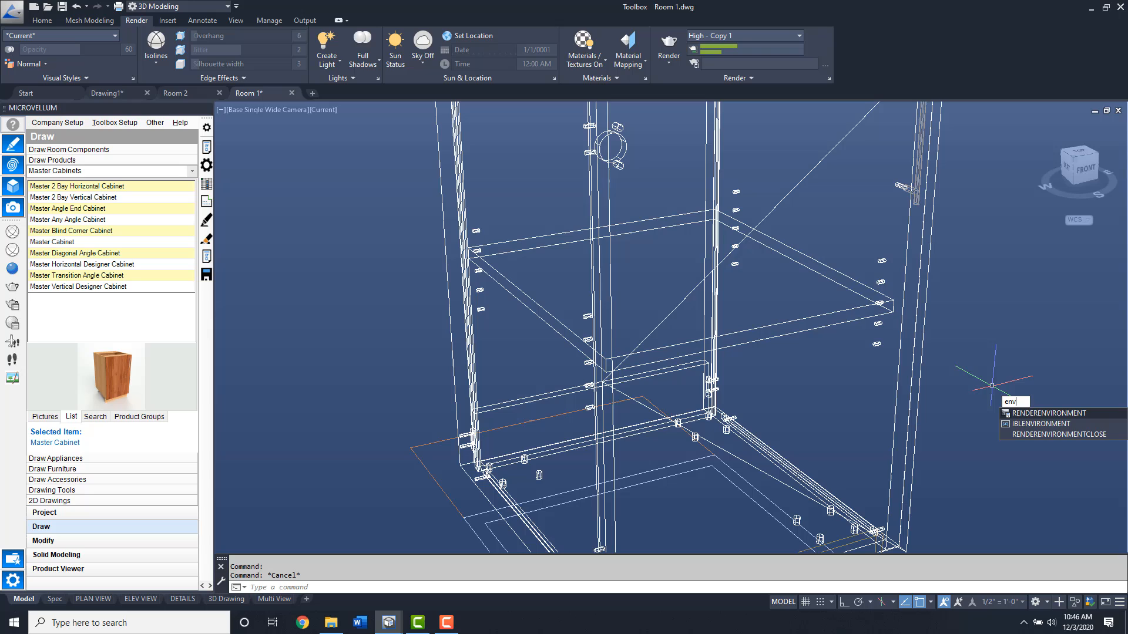
# - Turn Environment lighting on in RENDERENVIRONMENT, adjust its rotation and close the palette
pyautogui.press('Return')
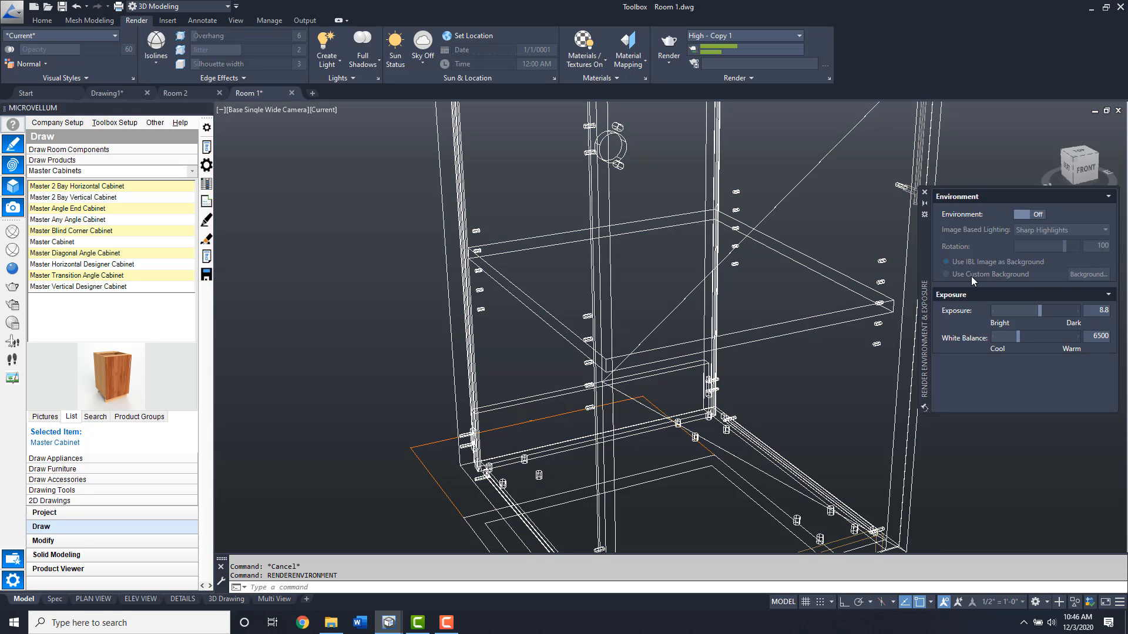
pyautogui.click(1028, 214)
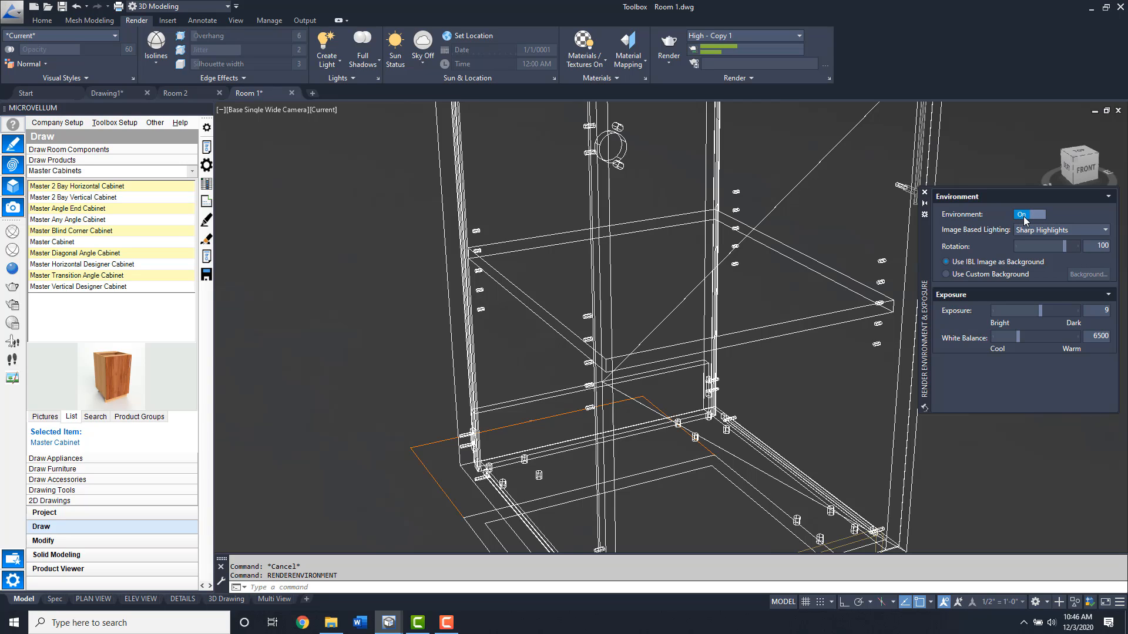
pyautogui.click(1098, 247)
pyautogui.click(925, 196)
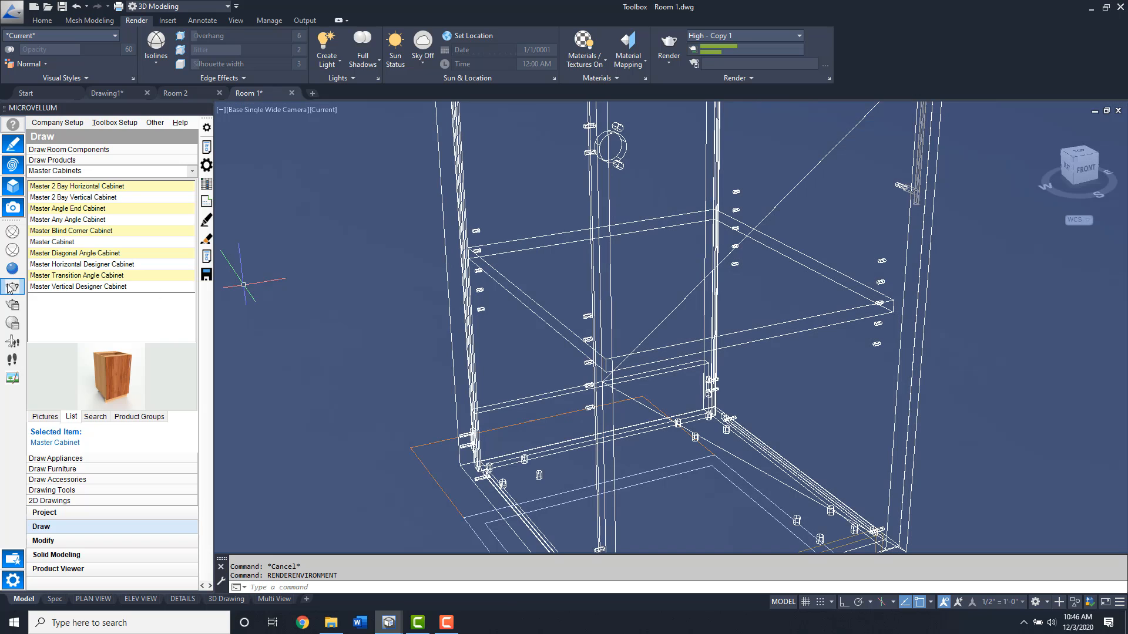
# - Render the master cabinet, watch the wood-on-white preview, then abort by closing the render window
pyautogui.click(13, 287)
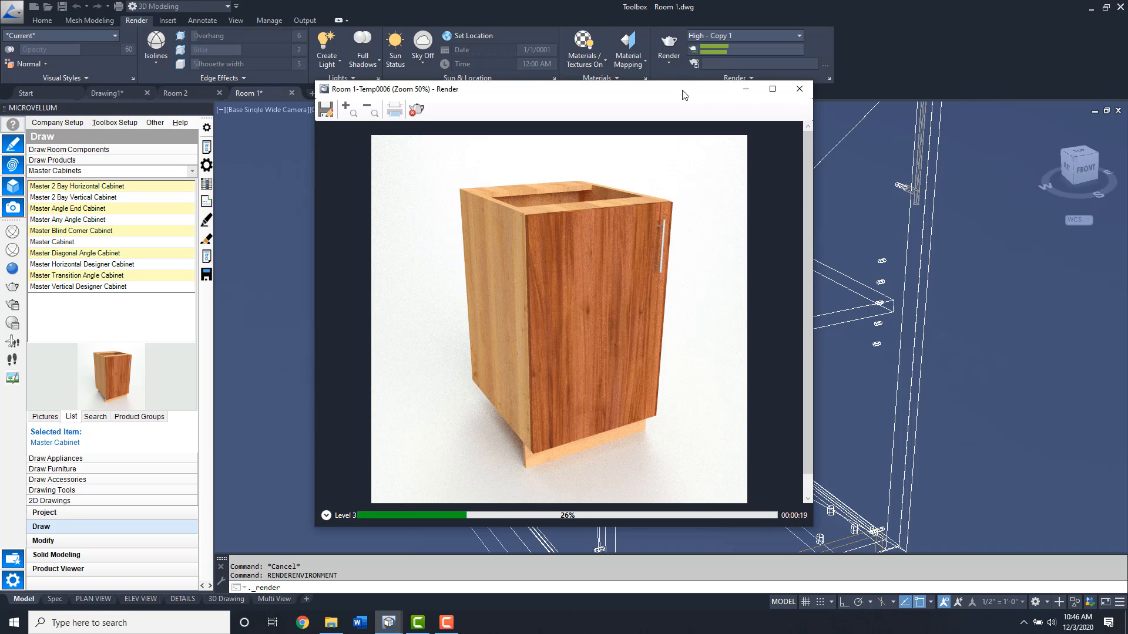
pyautogui.moveTo(688, 96); pyautogui.dragTo(736, 102)
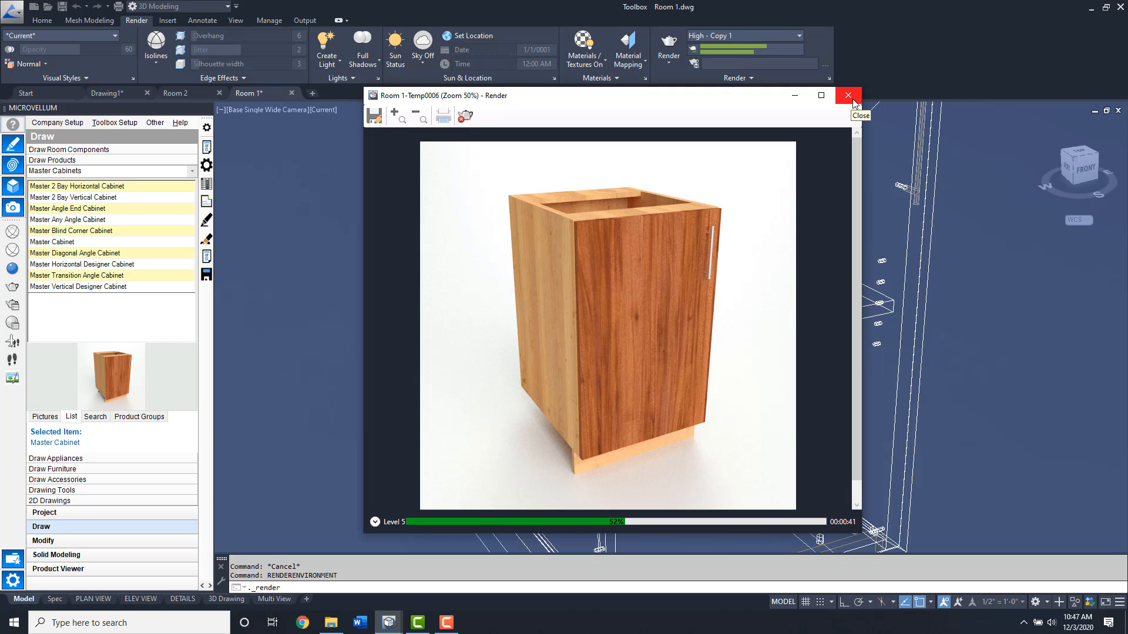
pyautogui.click(848, 95)
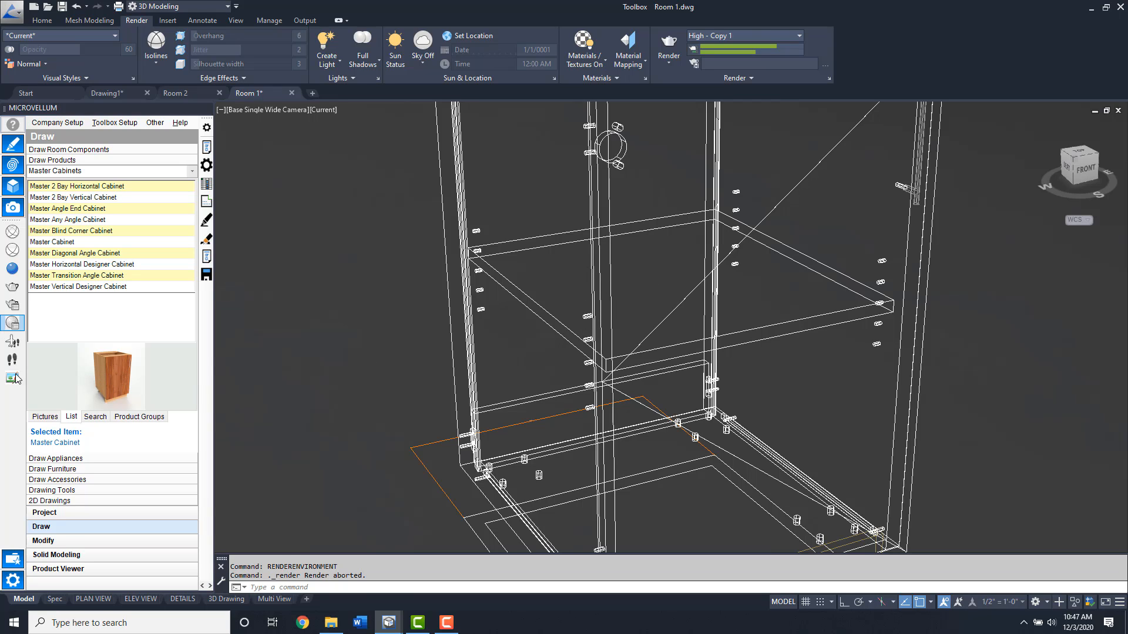
pyautogui.click(15, 325)
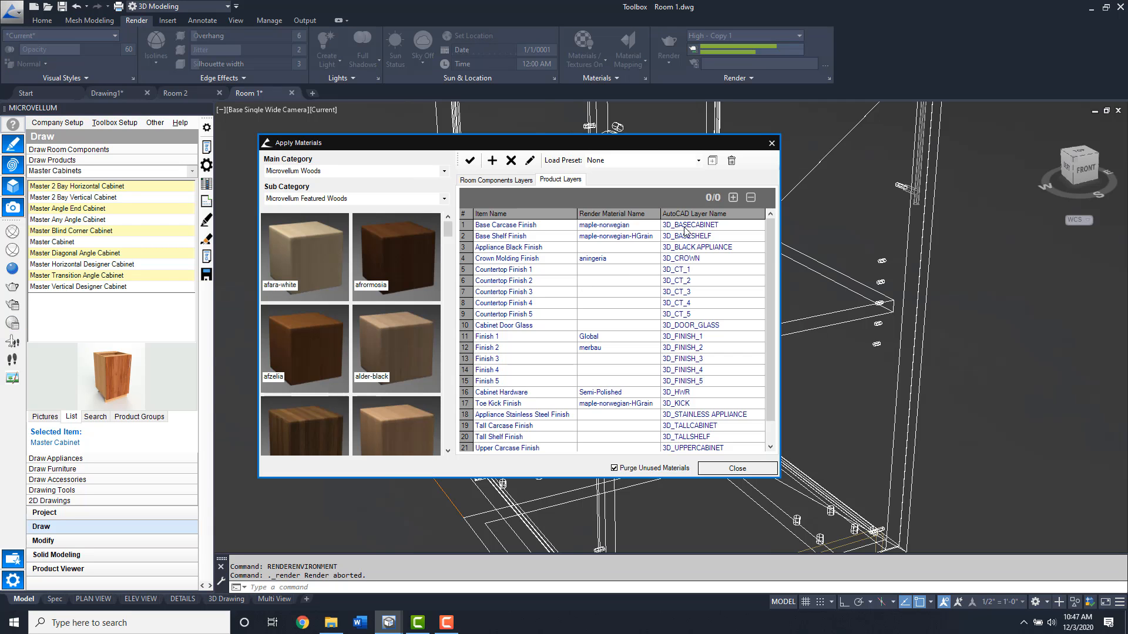
pyautogui.click(634, 226)
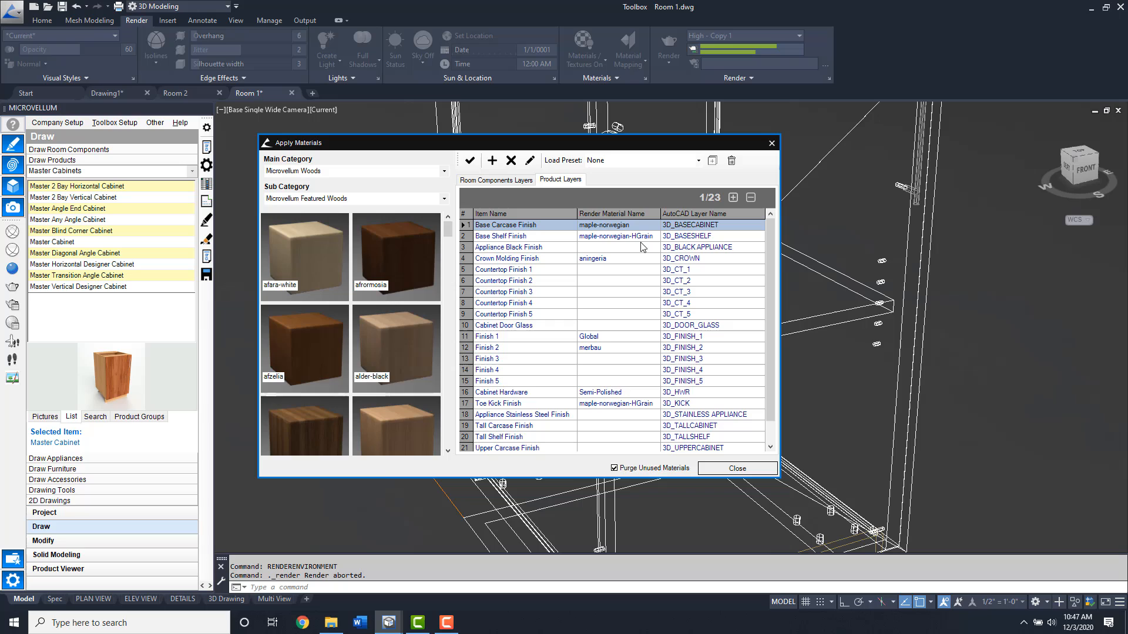
pyautogui.scroll(-1, 390, 307)
pyautogui.scroll(-1, 389, 307)
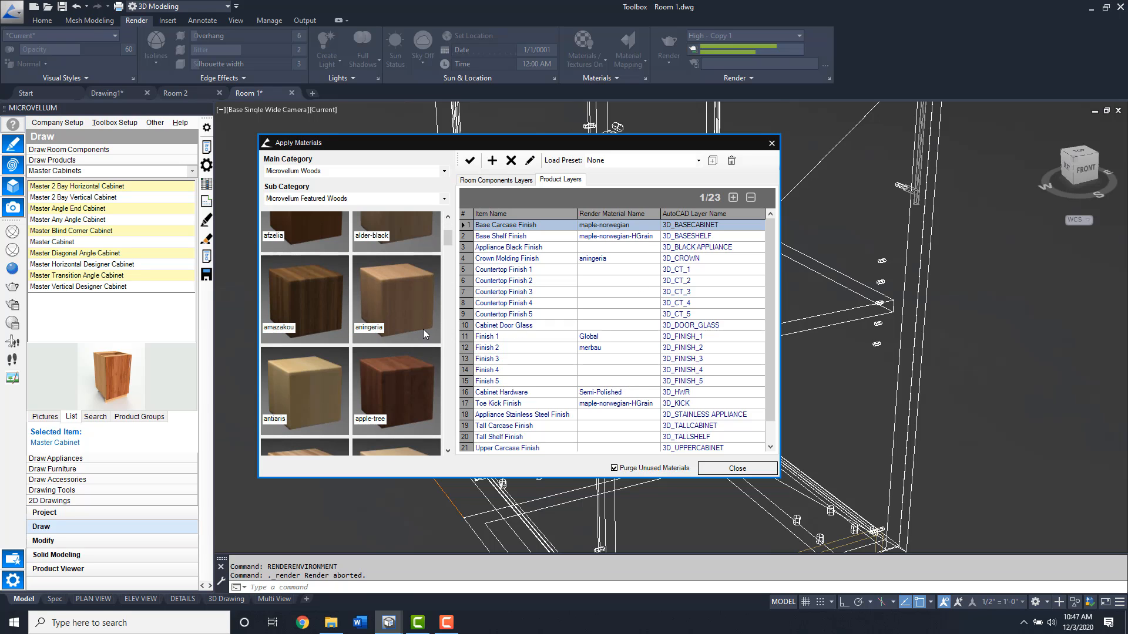
pyautogui.press('Down')
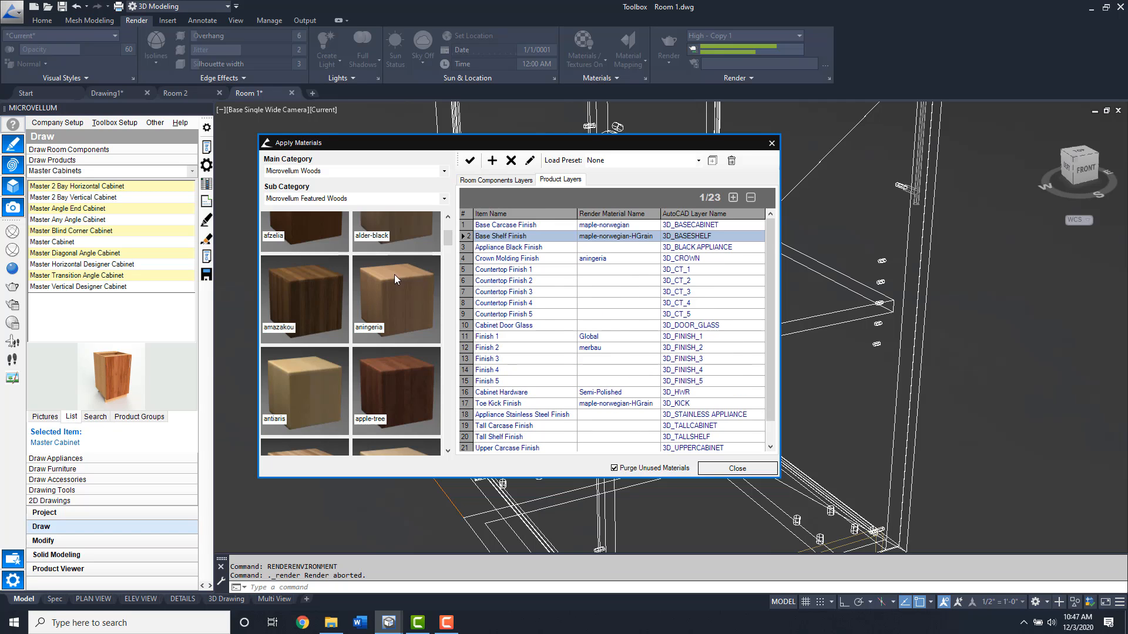
pyautogui.press('Up')
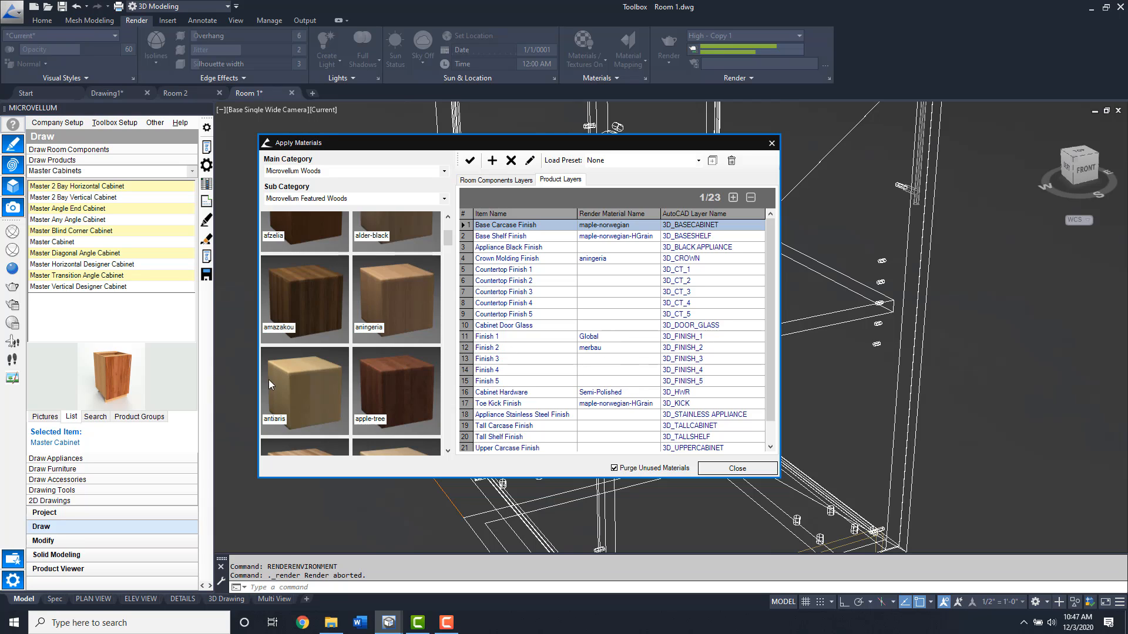
pyautogui.click(611, 350)
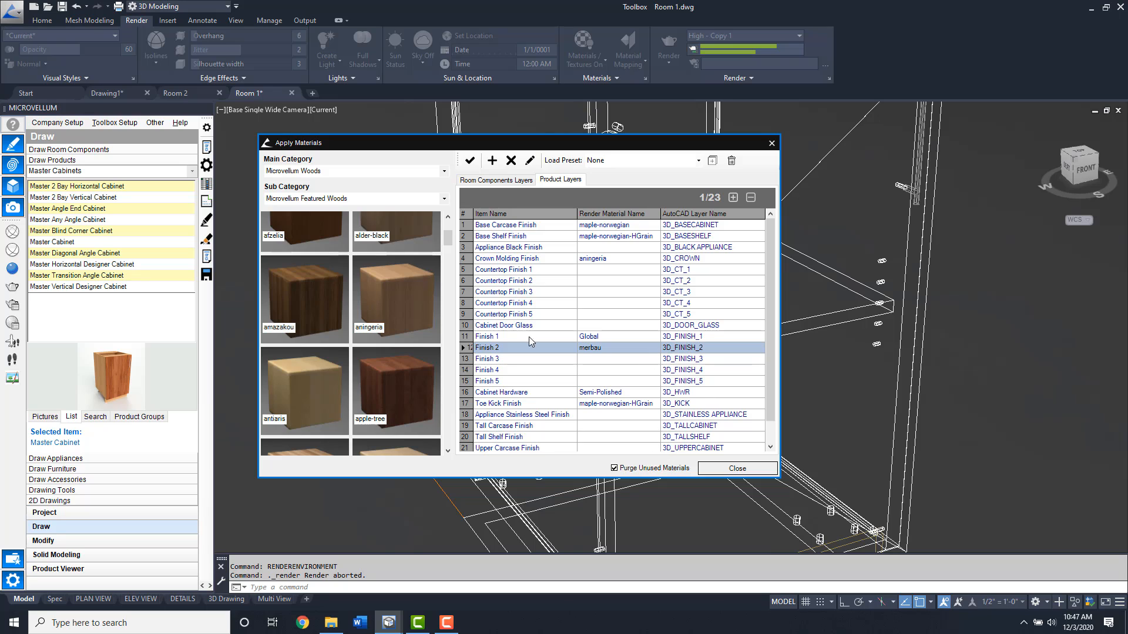
pyautogui.scroll(-2, 353, 335)
pyautogui.scroll(-4, 353, 308)
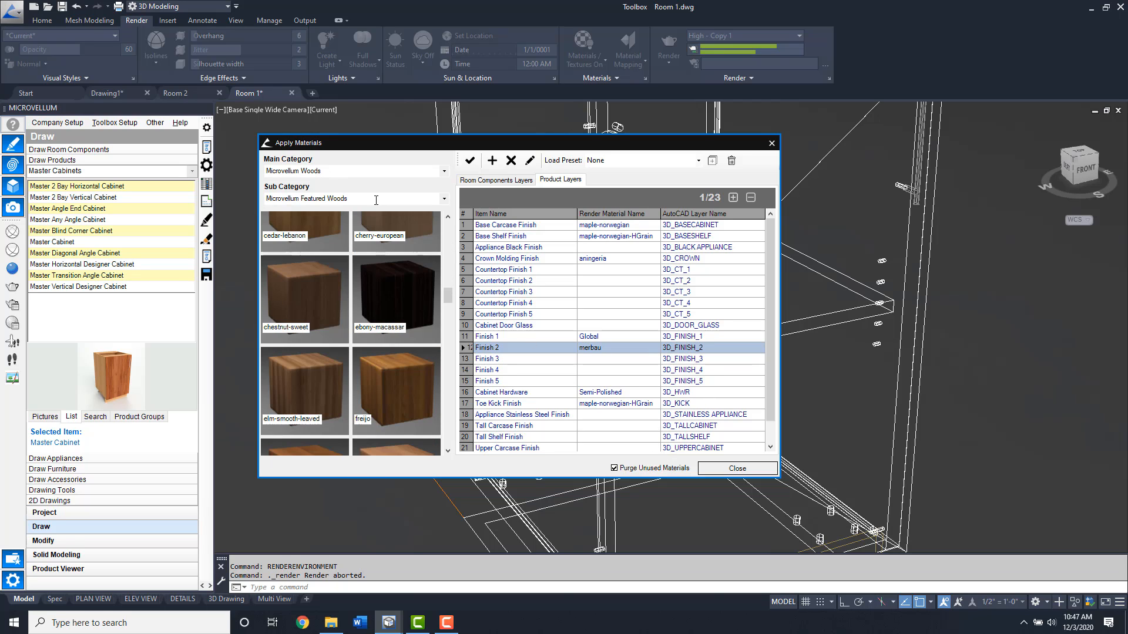
pyautogui.click(376, 199)
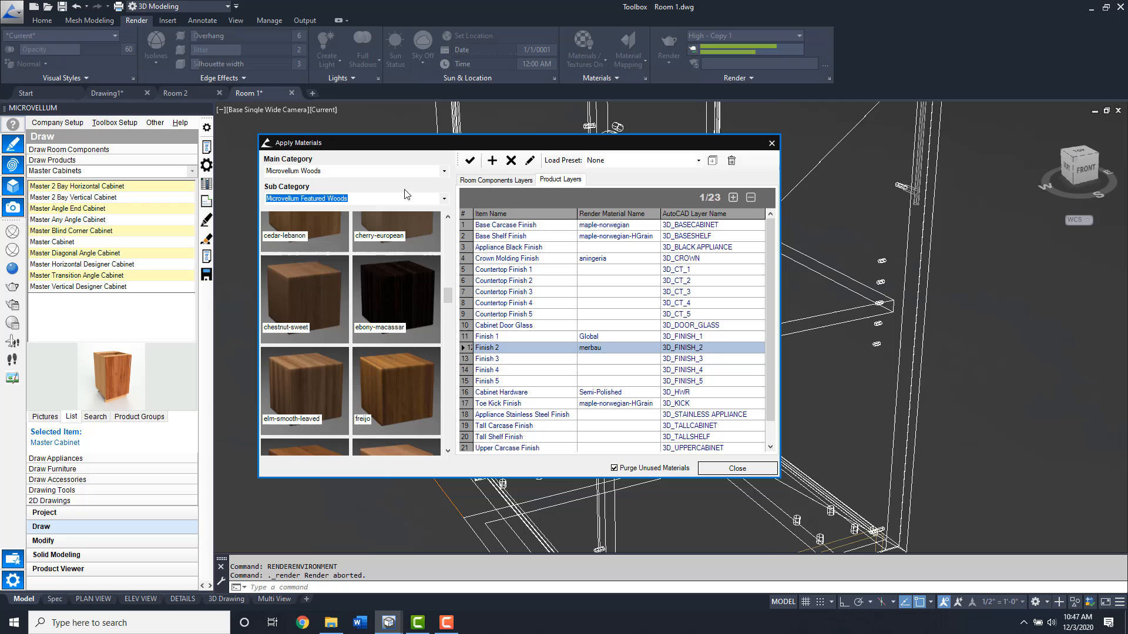
pyautogui.click(459, 357)
pyautogui.click(736, 468)
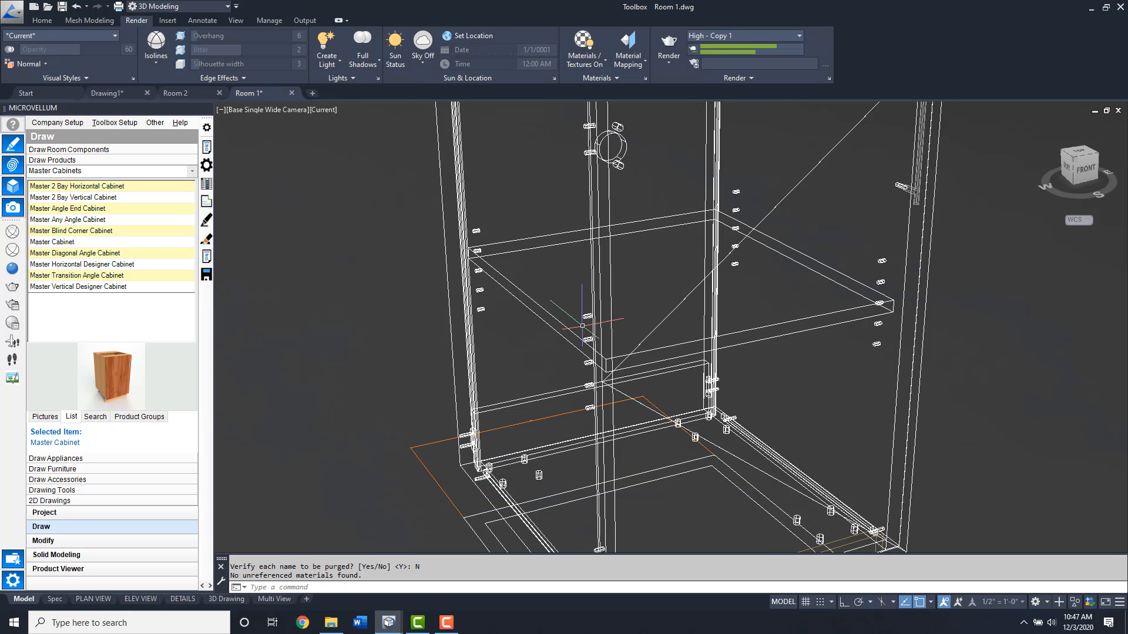
# - Open Room 2 of the project from the Project panel's Open Room list
pyautogui.click(123, 514)
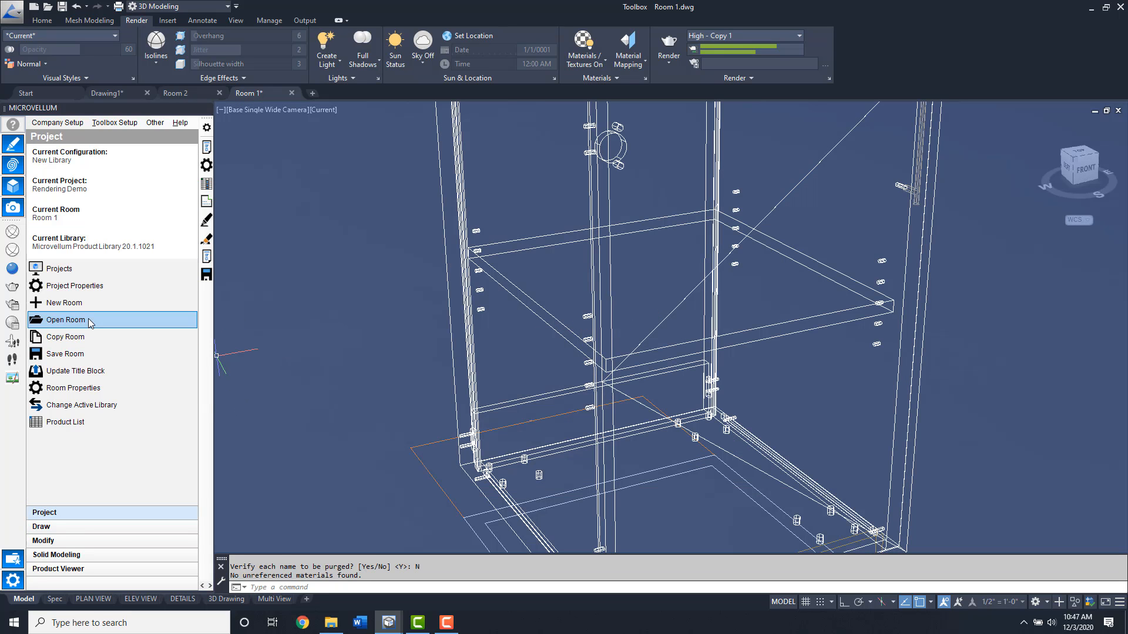
pyautogui.click(65, 321)
pyautogui.click(402, 228)
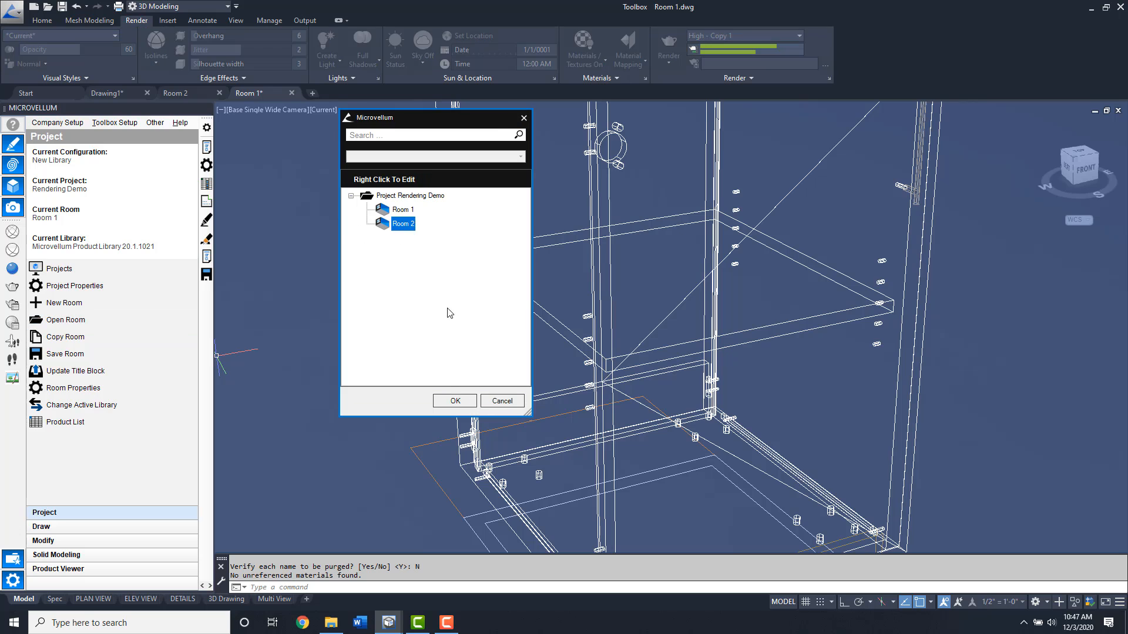
pyautogui.click(447, 396)
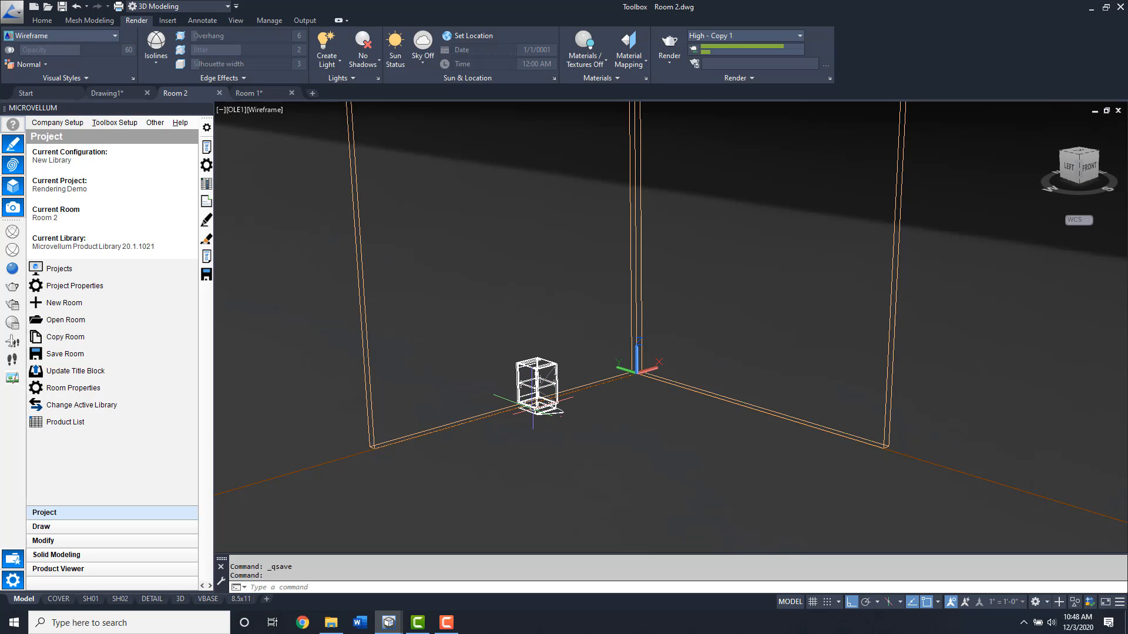
# - Pan and orbit the room view to frame the cabinet in the wall corner
pyautogui.moveTo(564, 415); pyautogui.dragTo(631, 519, button='middle')
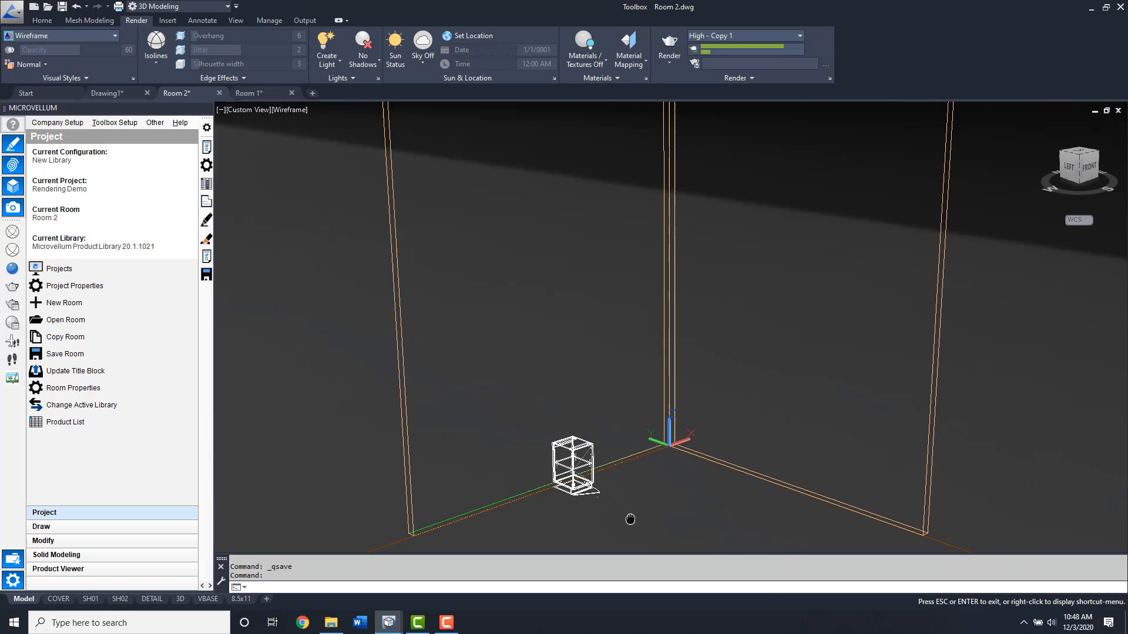
pyautogui.scroll(3, 630, 494)
pyautogui.moveTo(615, 382); pyautogui.dragTo(646, 292, button='middle')
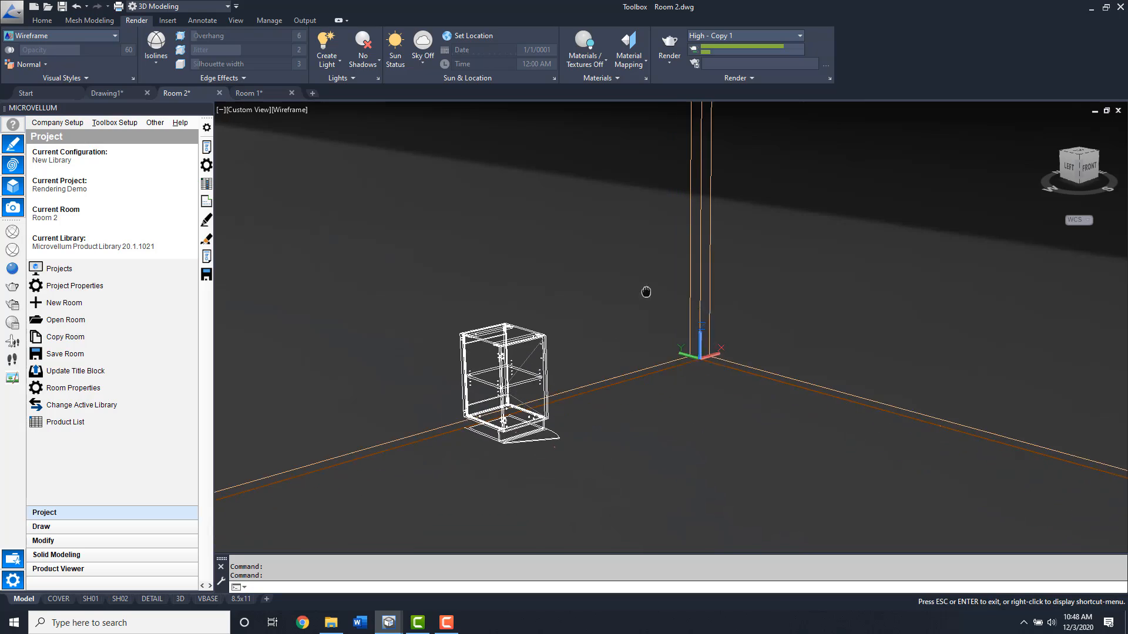
pyautogui.scroll(3, 646, 291)
pyautogui.moveTo(706, 440); pyautogui.dragTo(872, 357, button='middle')
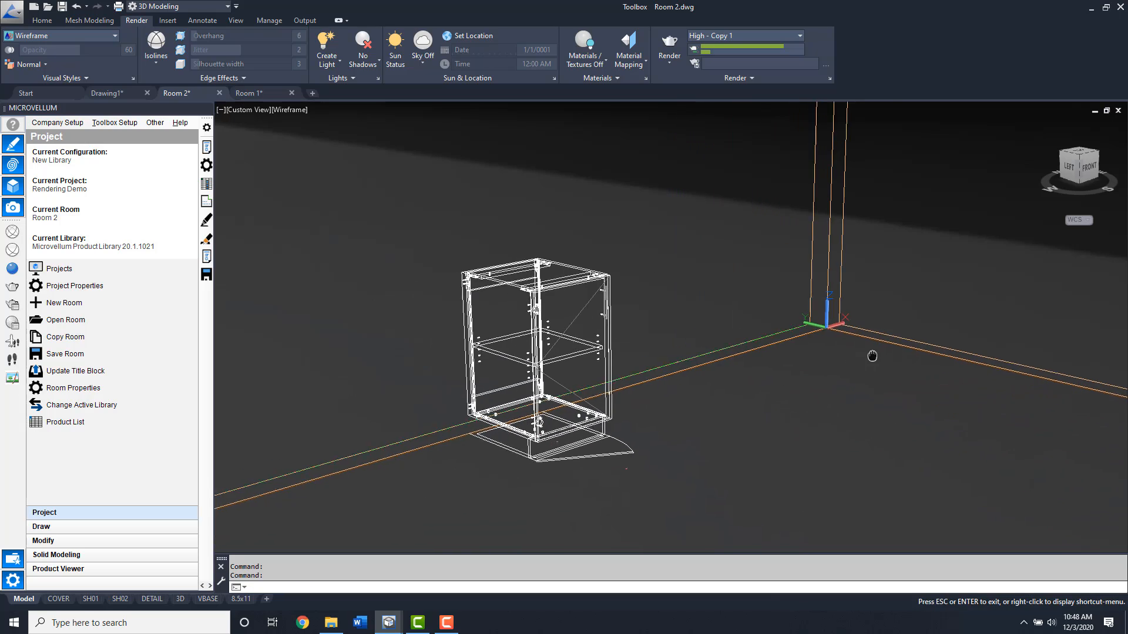
pyautogui.scroll(4, 872, 356)
pyautogui.moveTo(794, 371)
pyautogui.keyDown('shift'); pyautogui.mouseDown(button='middle')
pyautogui.moveTo(743, 393)
pyautogui.moveTo(727, 380)
pyautogui.mouseUp(button='middle'); pyautogui.keyUp('shift')
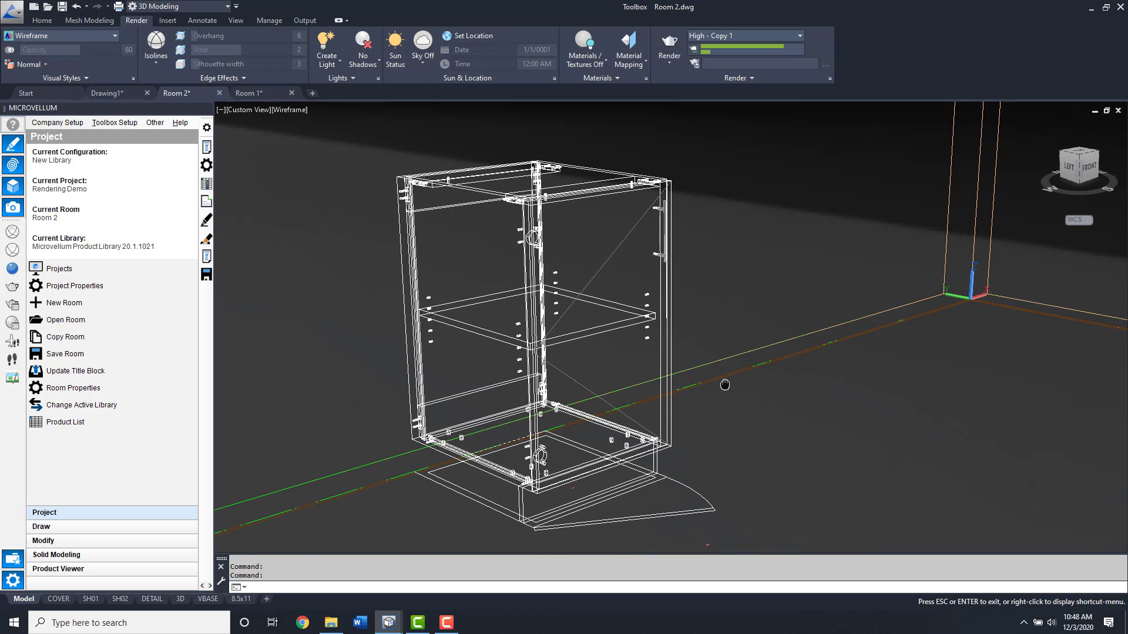
# - Start a render of the walled room scene with the wood cabinet
pyautogui.click(15, 326)
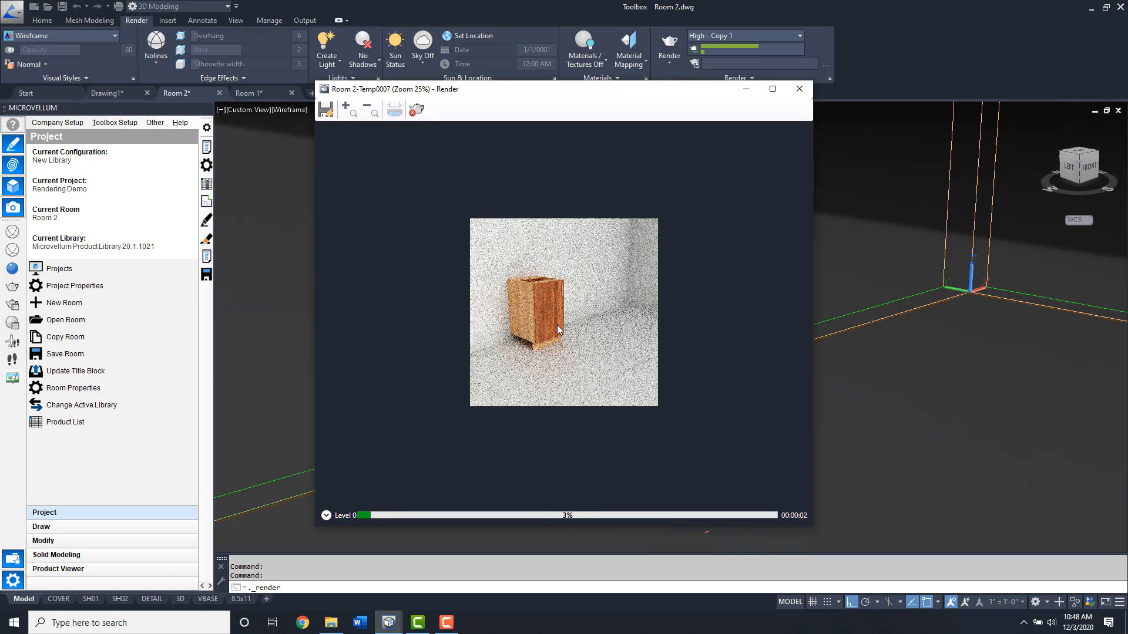
pyautogui.scroll(1, 571, 354)
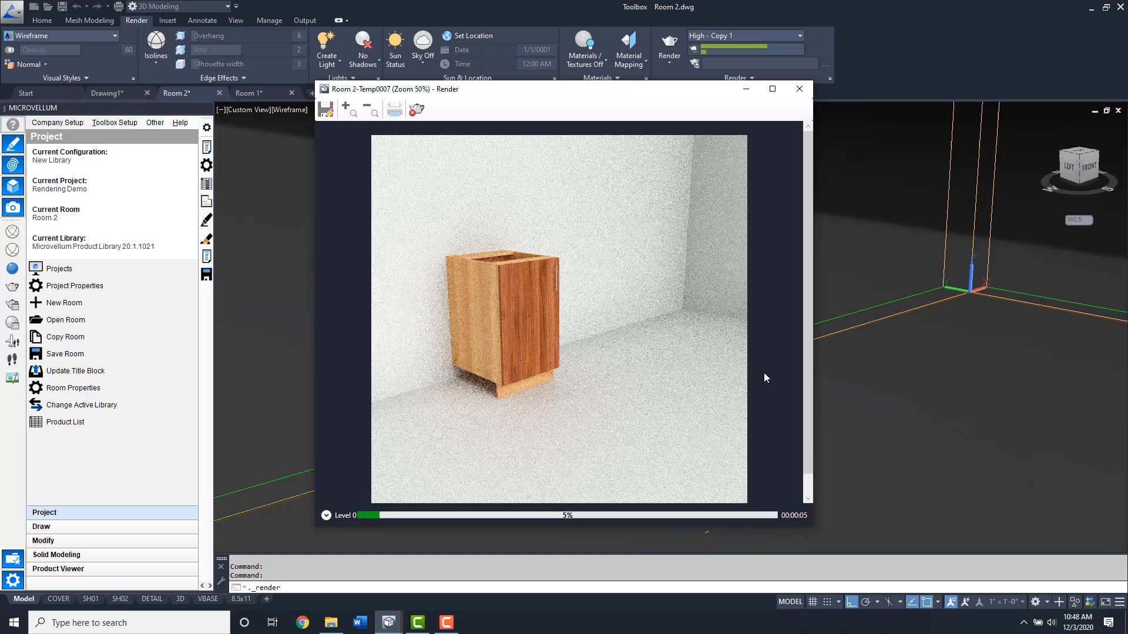